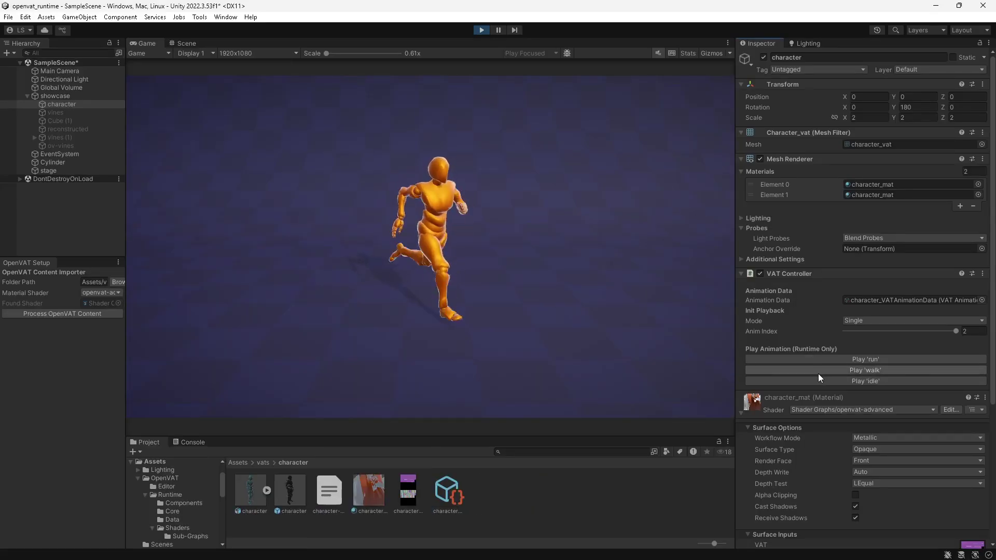
- Switch the playing VAT character through walk, idle, walk and then run animations
left_click(818, 371)
left_click(816, 383)
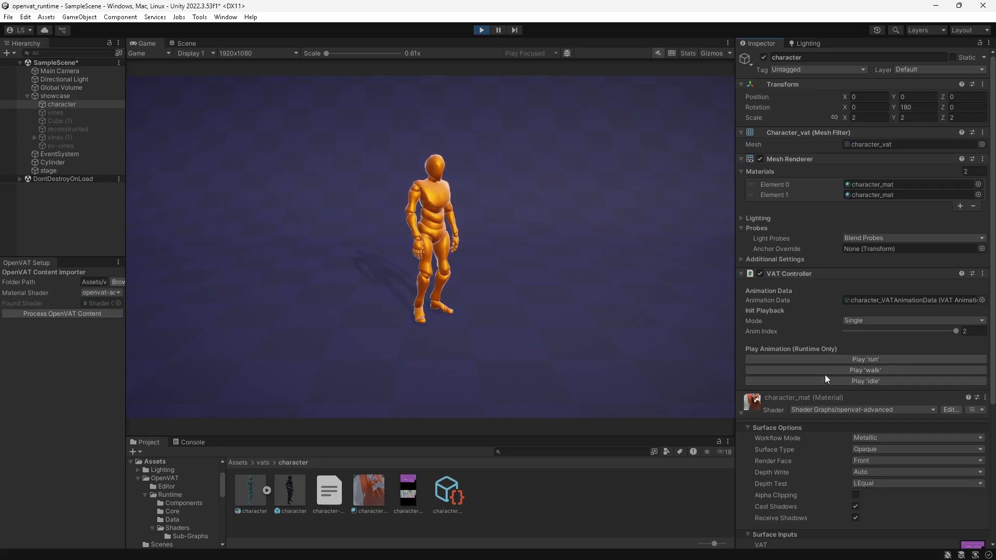
left_click(826, 370)
left_click(823, 360)
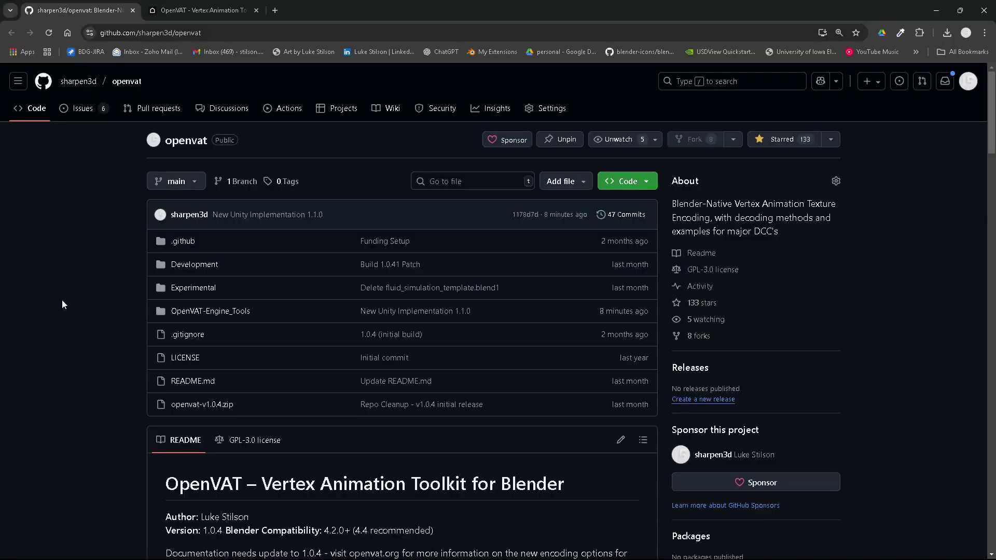
- Browse OpenVAT-Engine_Tools > UnityURP on GitHub and open OpenVAT_Unity1.1.0.unitypackage
left_click(194, 311)
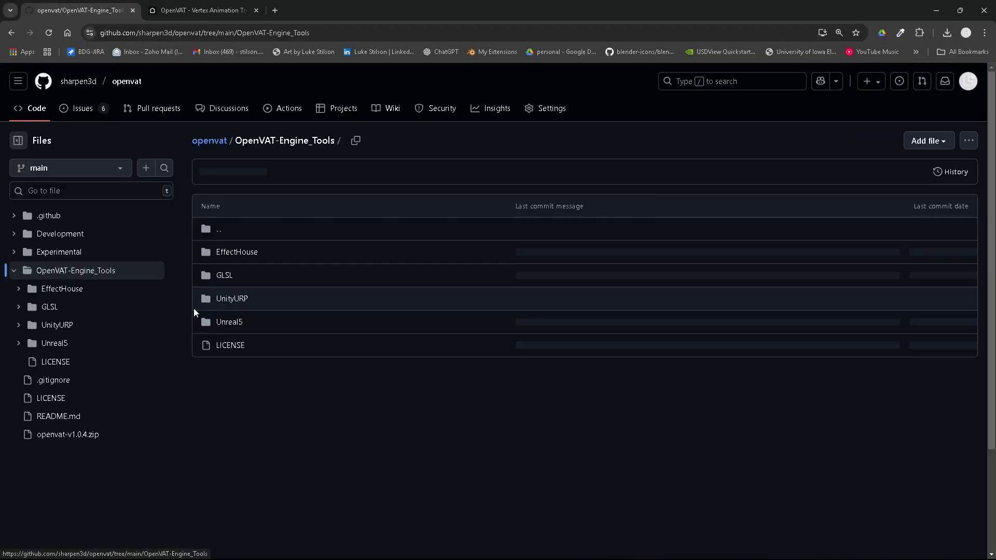
left_click(238, 301)
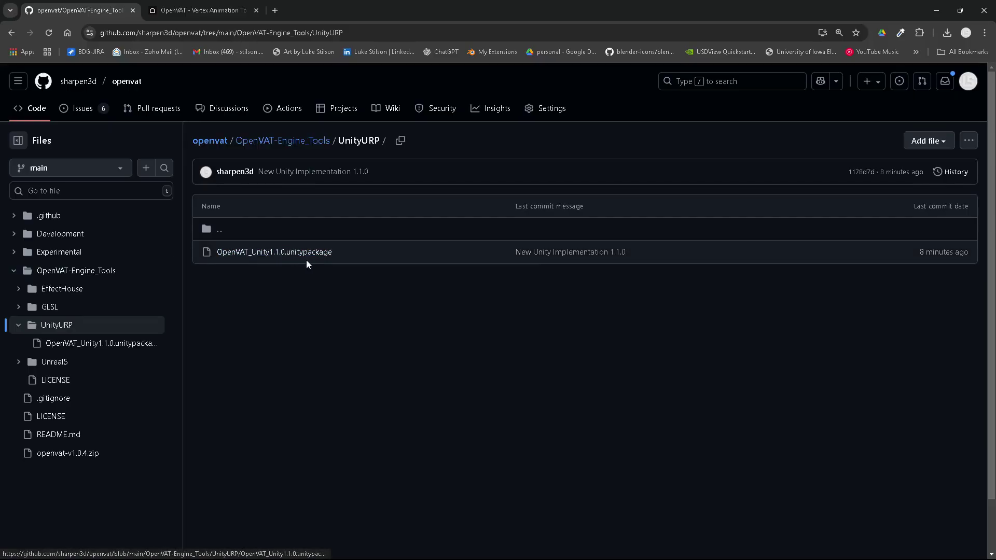
left_click(290, 254)
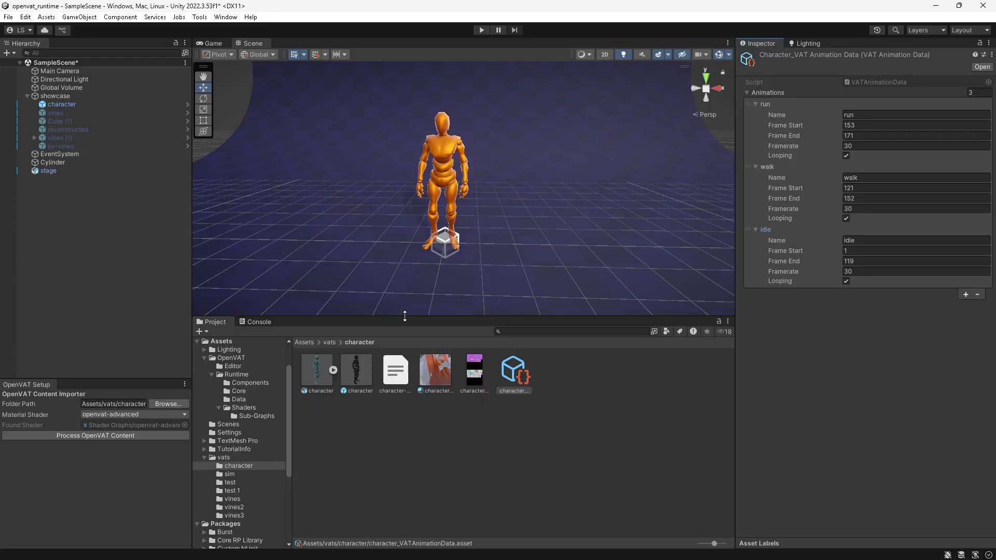
- Widen the Hierarchy and heighten the OpenVAT Setup panel, glancing at the Tools > OpenVAT menu
left_click_drag(192, 266, 319, 291)
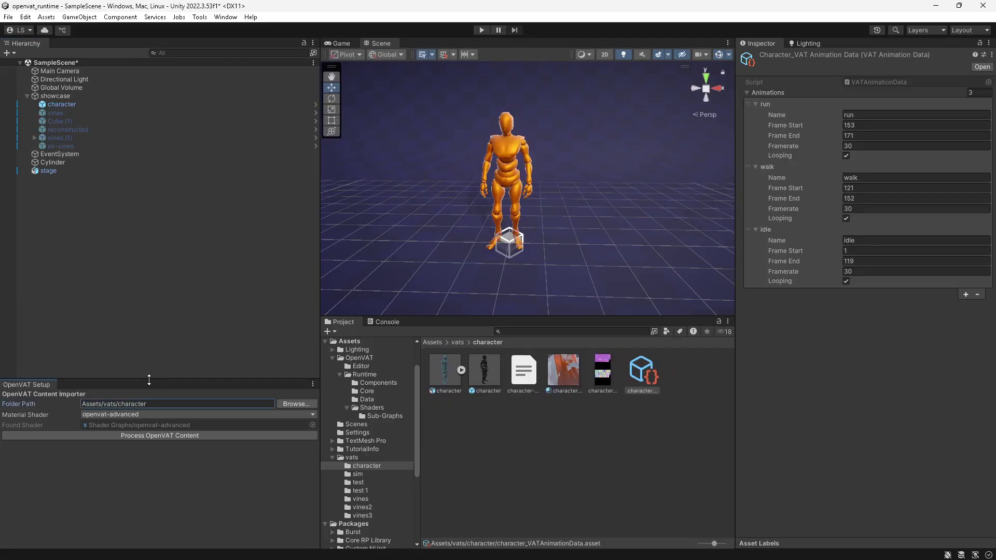
left_click_drag(151, 379, 149, 292)
left_click(163, 318)
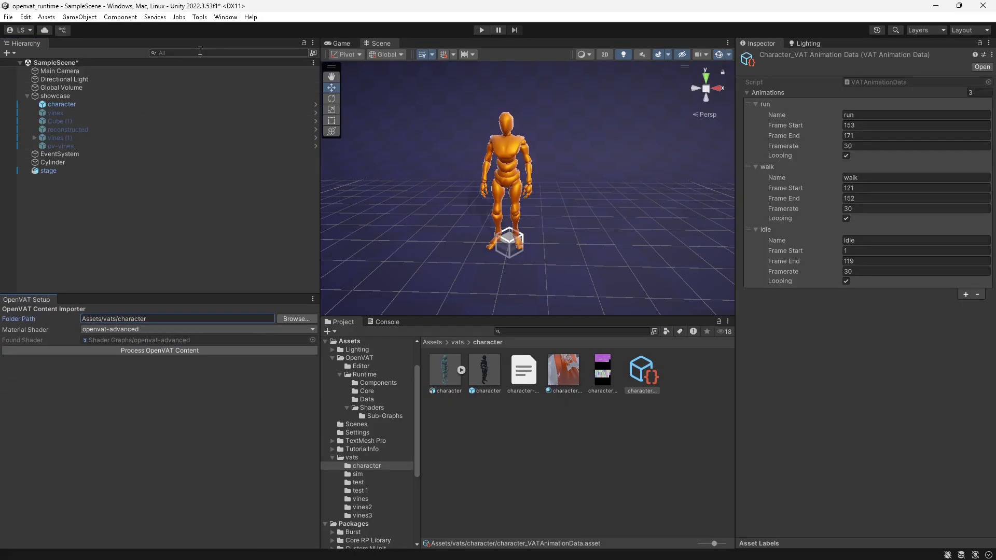
left_click(200, 18)
mouse_move(225, 30)
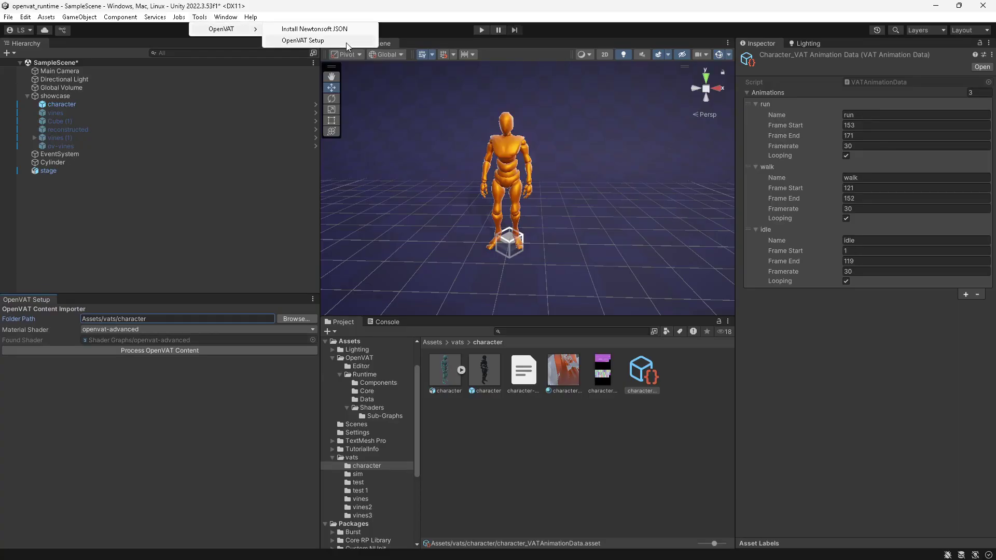
left_click(130, 395)
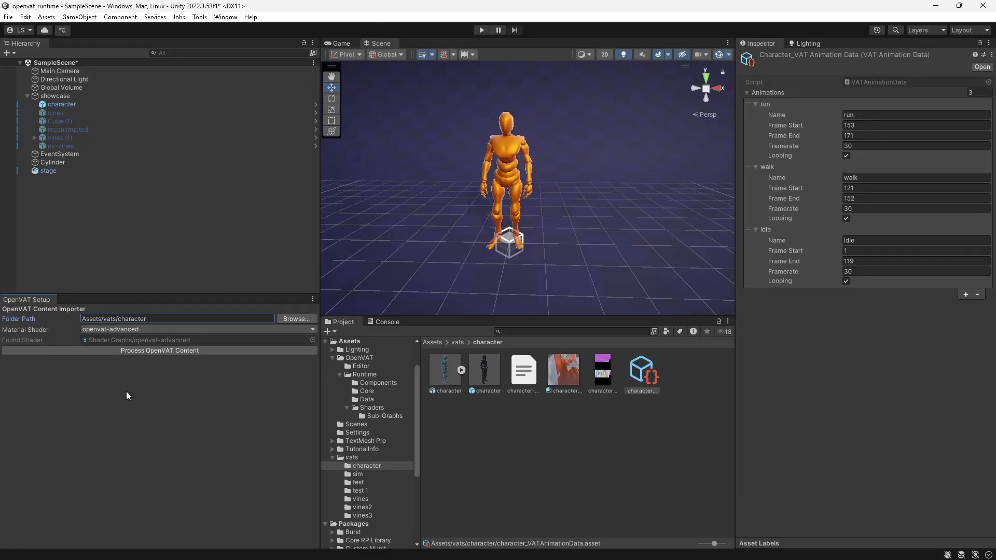
left_click_drag(86, 294, 89, 258)
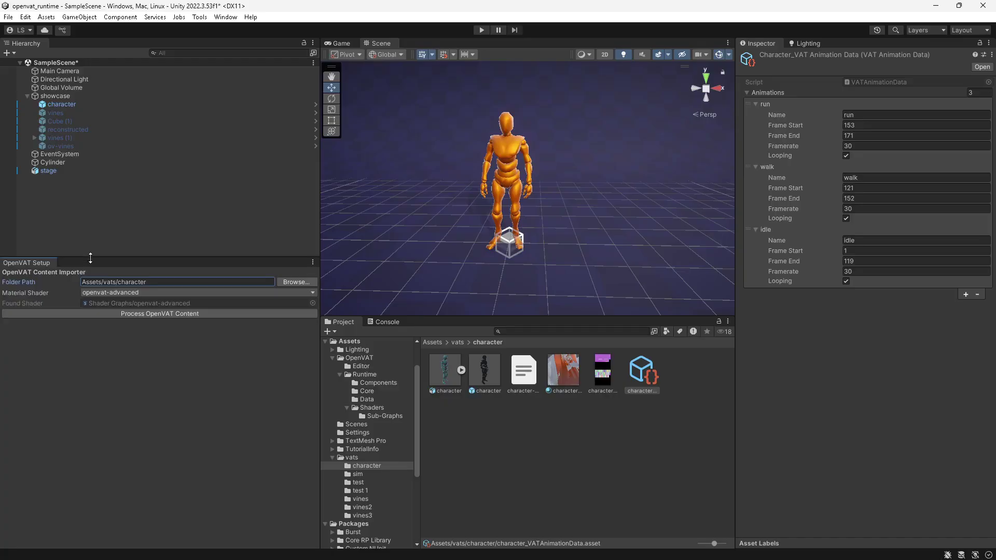
- Inspect character-remap_info, the character model, the character_vat texture and the character prefab
left_click(154, 280)
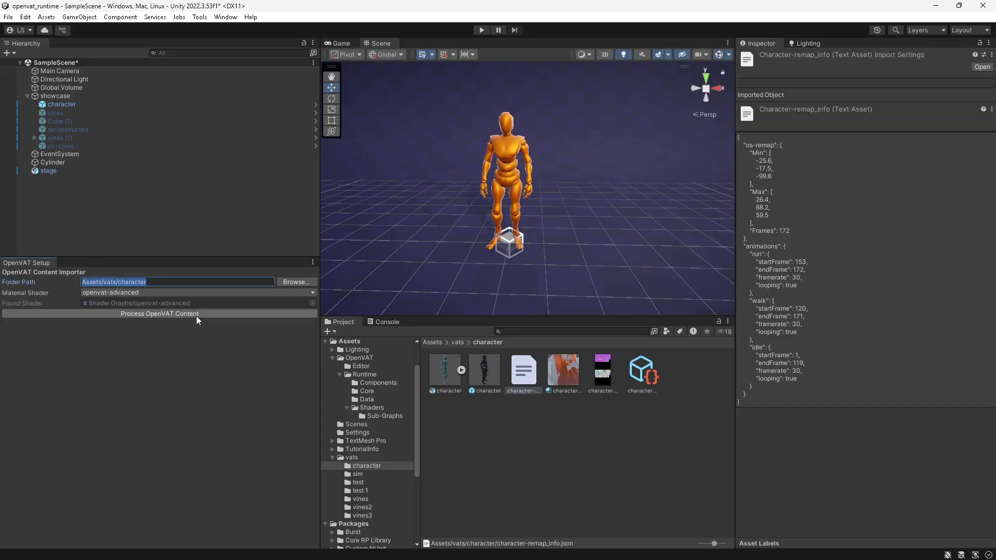
left_click(452, 376)
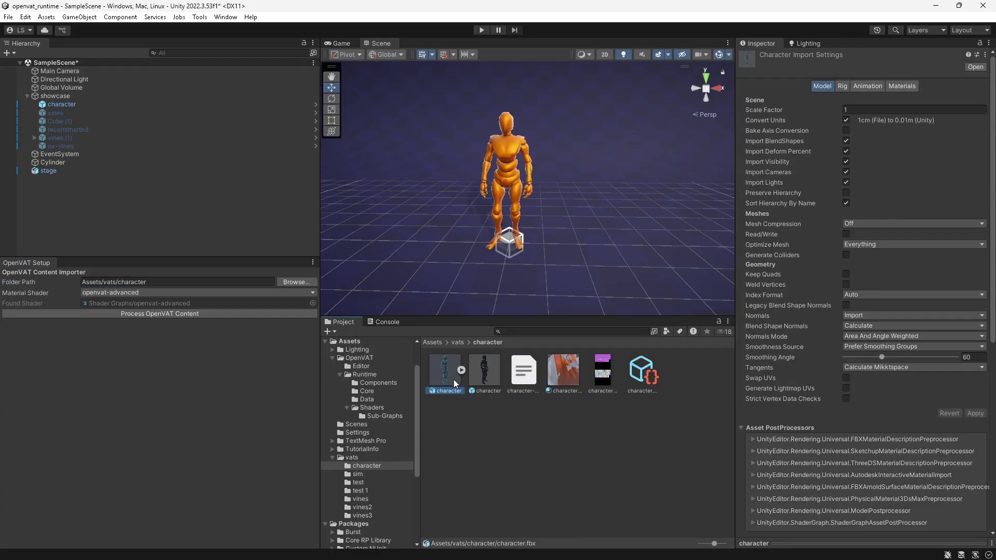
left_click(521, 382)
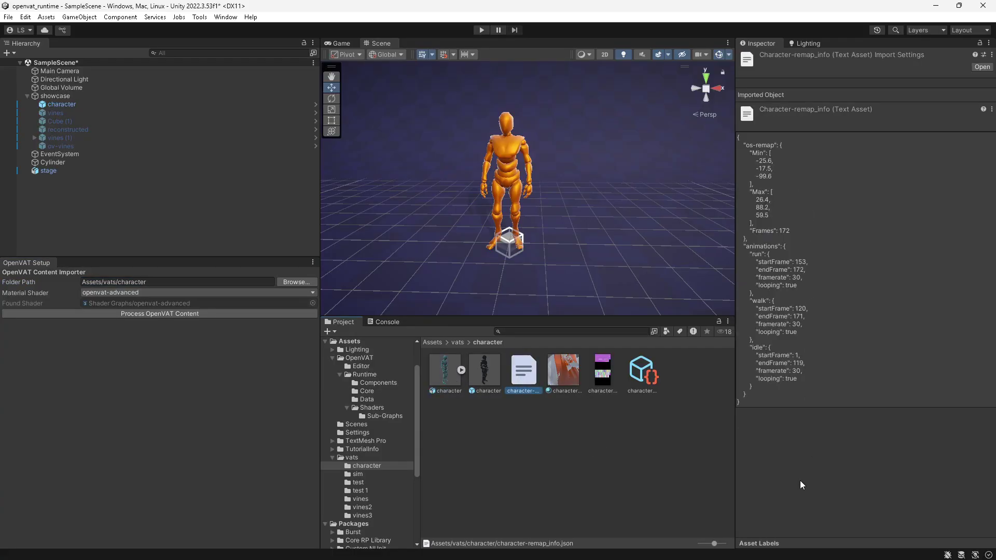
left_click(603, 374)
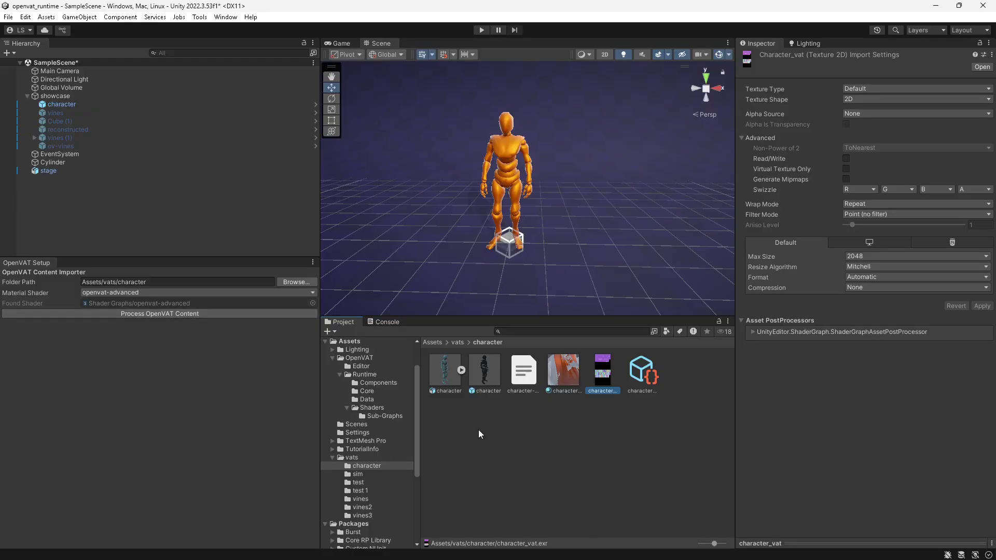
left_click(482, 370)
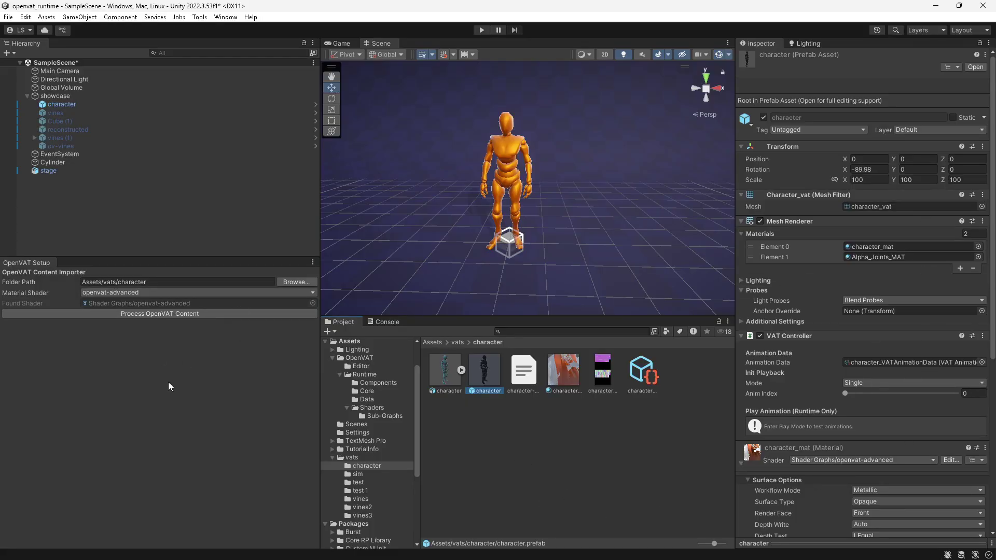
- Set the importer's Material Shader to openvat-simple and tilt the Scene view toward the vines
left_click(117, 292)
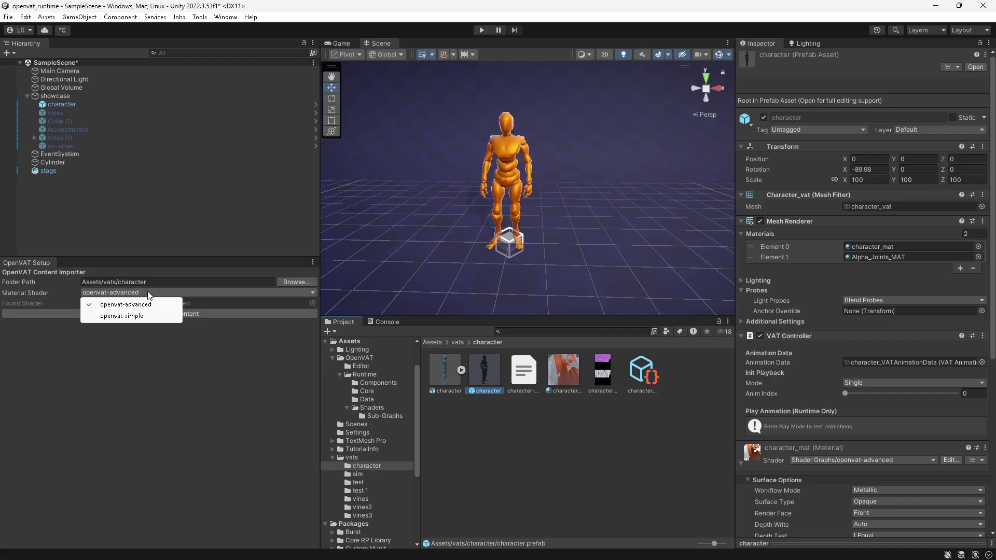
left_click(167, 387)
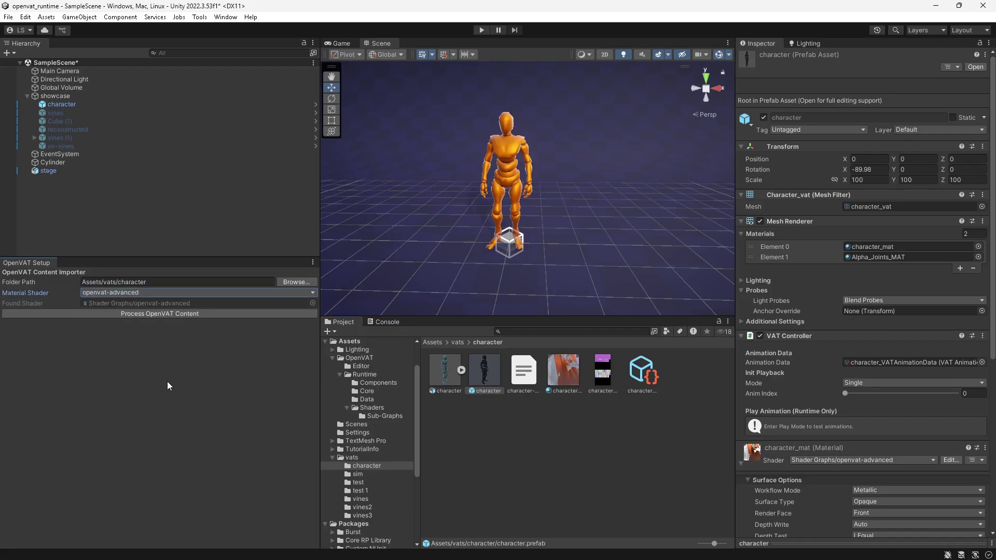
left_click(149, 293)
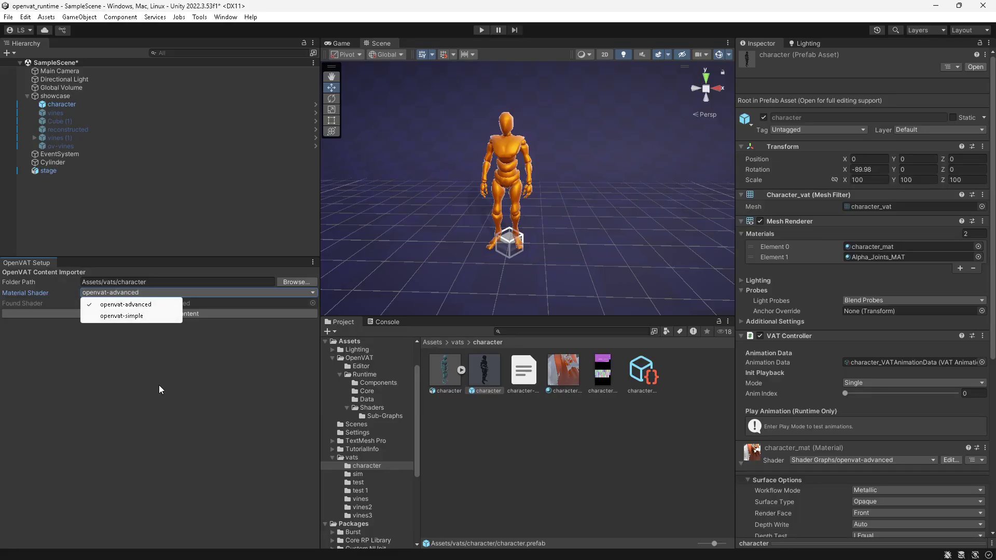
left_click(155, 320)
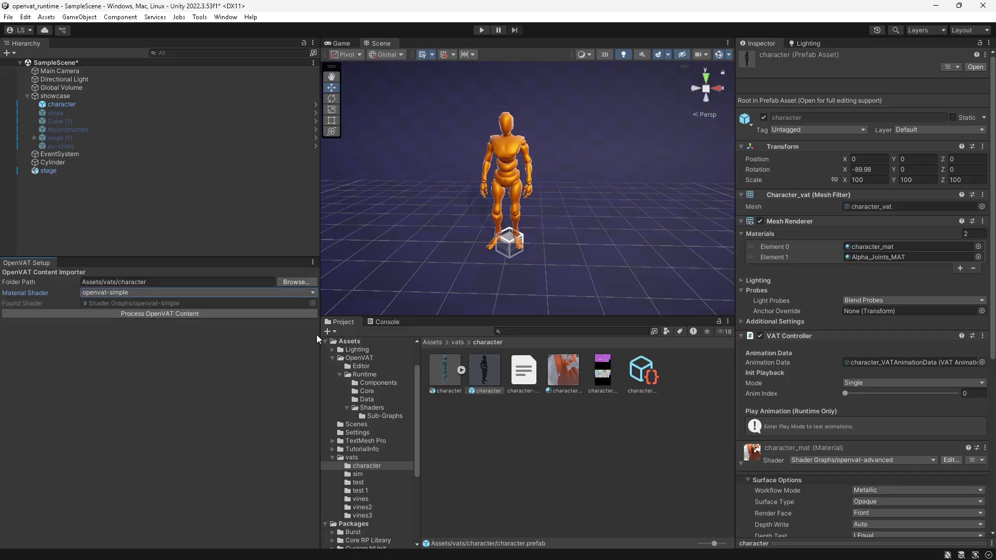
left_click(171, 313)
right_click_drag(577, 162, 568, 169)
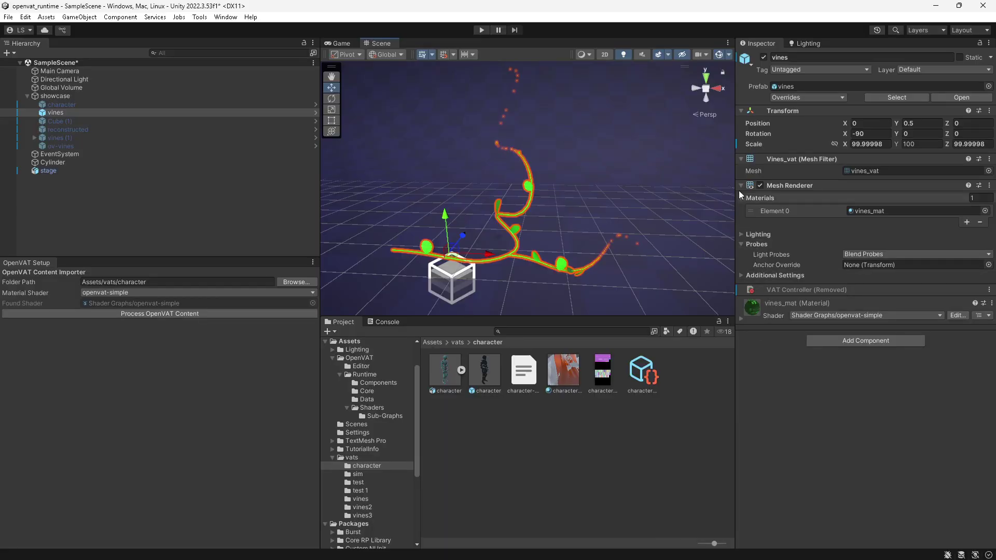
- Expand vines_mat in the Inspector and locate its VAT texture in the vines folder
right_click_drag(541, 200, 560, 212)
left_click(799, 304)
scroll(810, 262, "down", 5)
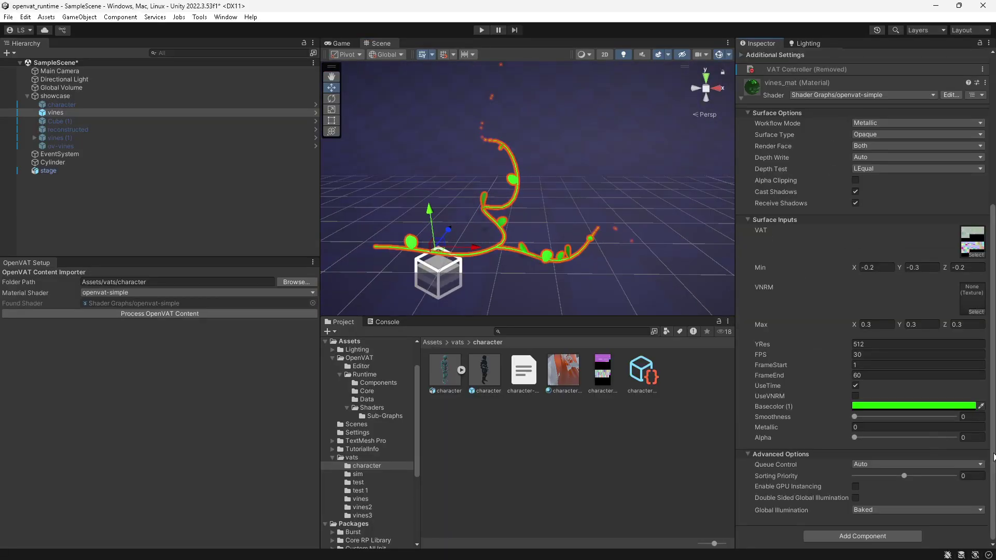
left_click(966, 247)
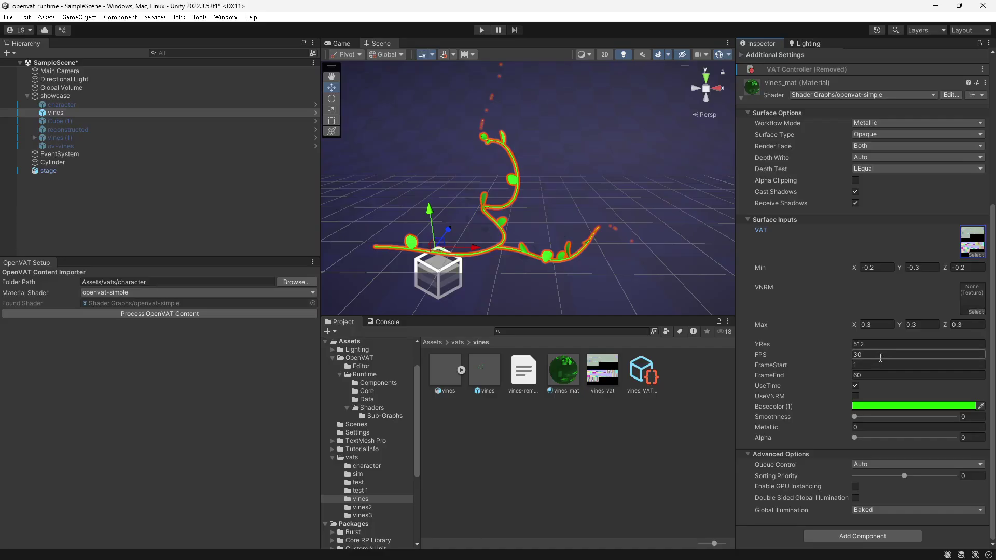
- Check the vines_mat FrameStart 1 and FrameEnd 60 values
left_click(874, 365)
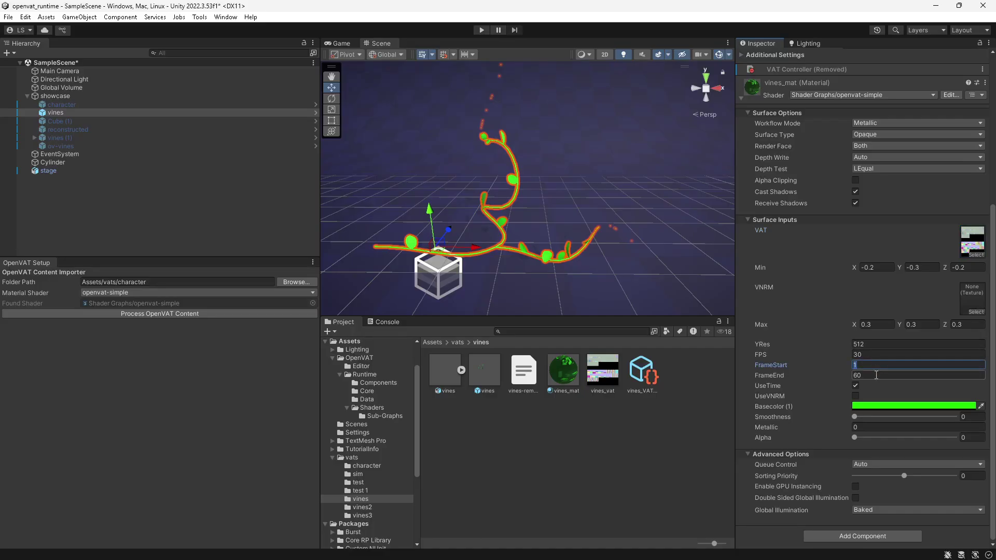
left_click(876, 375)
key("shift+Tab")
key("Tab")
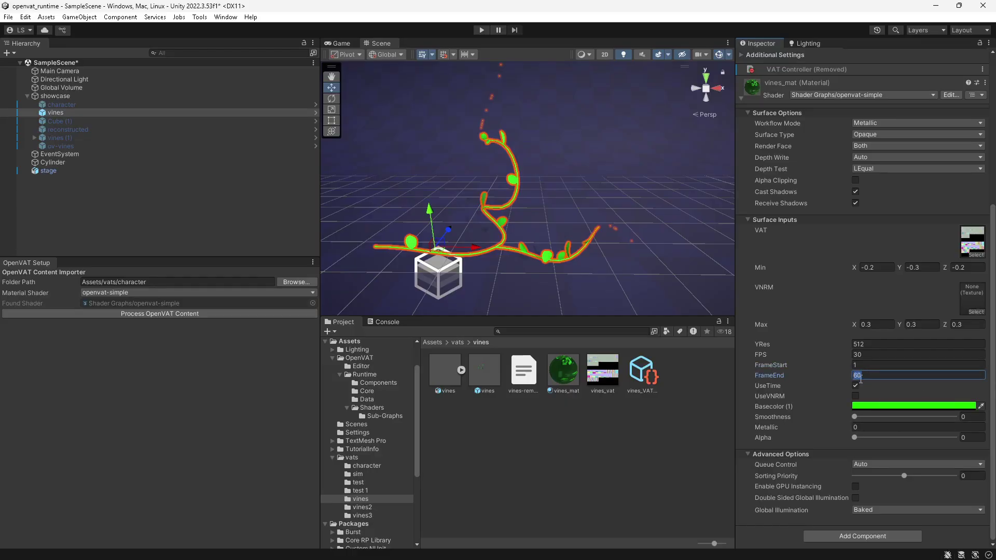
- Turn off UseTime and scrub FrameStart to preview the vines growing
left_click(855, 386)
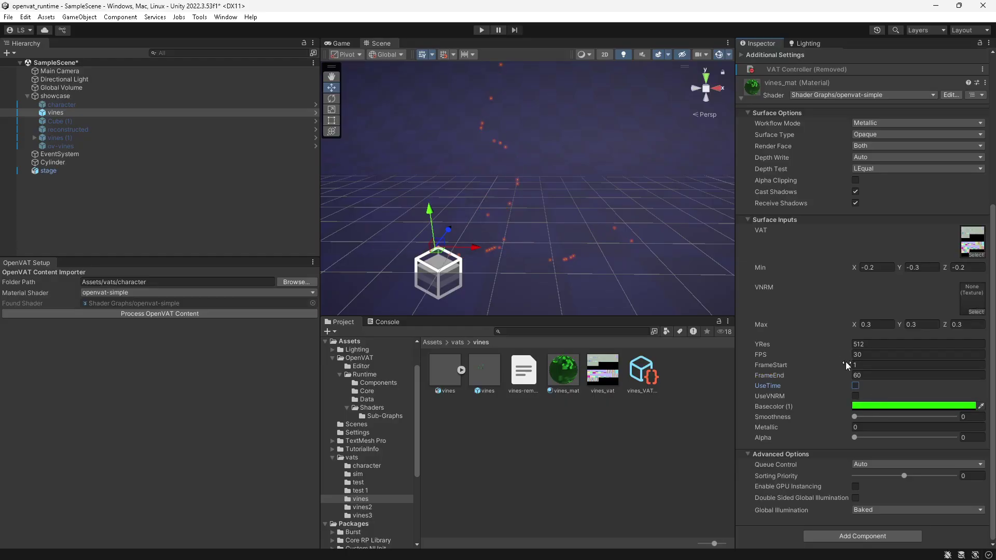
left_click_drag(845, 362, 674, 343)
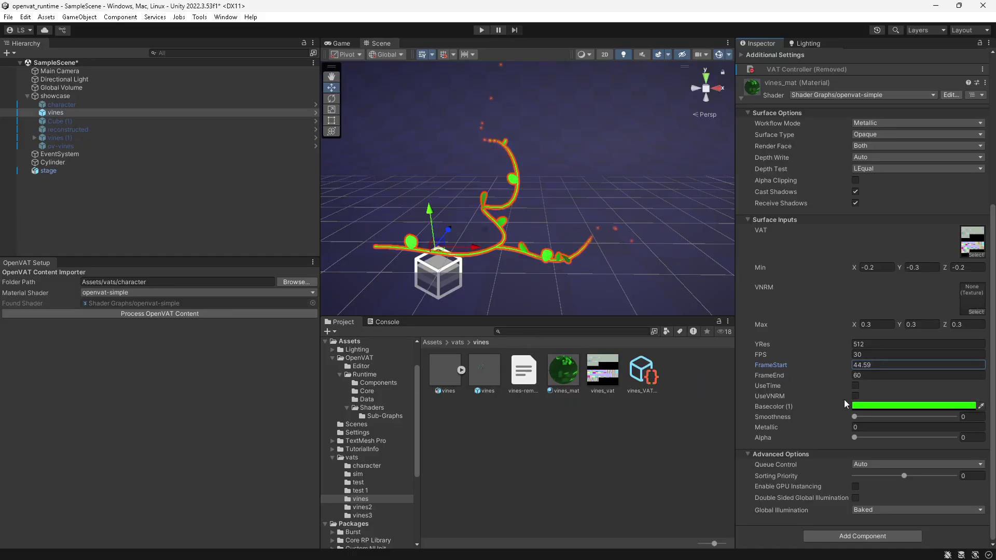
left_click_drag(839, 382, 860, 365)
- Set FrameStart back to 1, re-enable UseTime, and watch the vines replay
left_click(860, 365)
type("1")
left_click(855, 385)
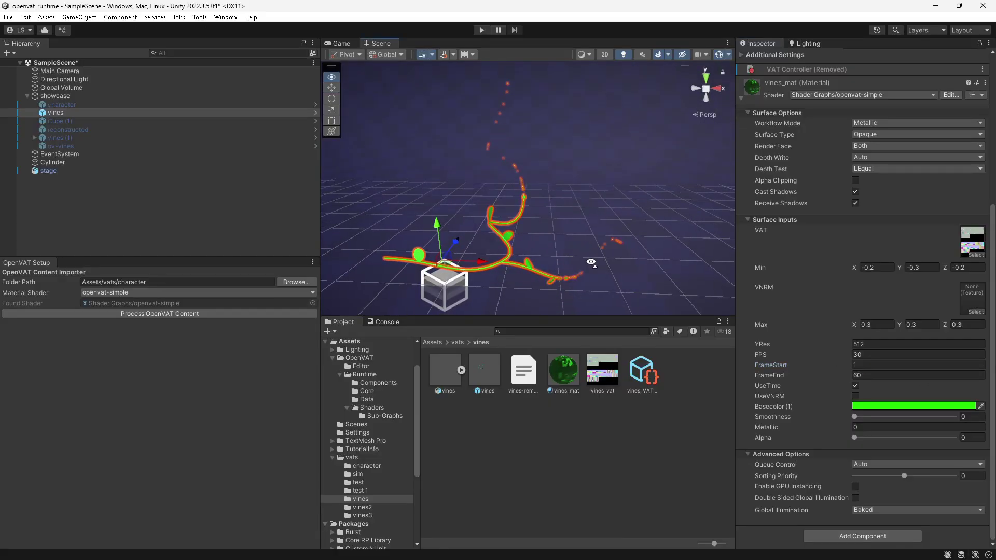
mouse_move(581, 257)
left_mouse_down("alt")
mouse_move(591, 261)
mouse_move(568, 272)
mouse_move(596, 267)
left_mouse_up("alt")
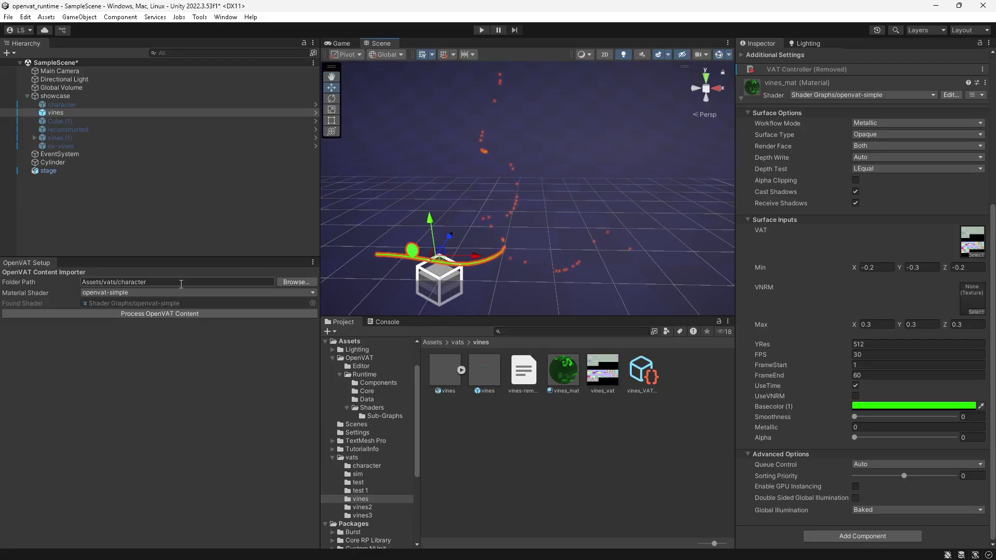
- Switch Material Shader to openvat-advanced and inspect the character prefab, character_mat and VAT animation data
left_click(207, 294)
left_click(136, 303)
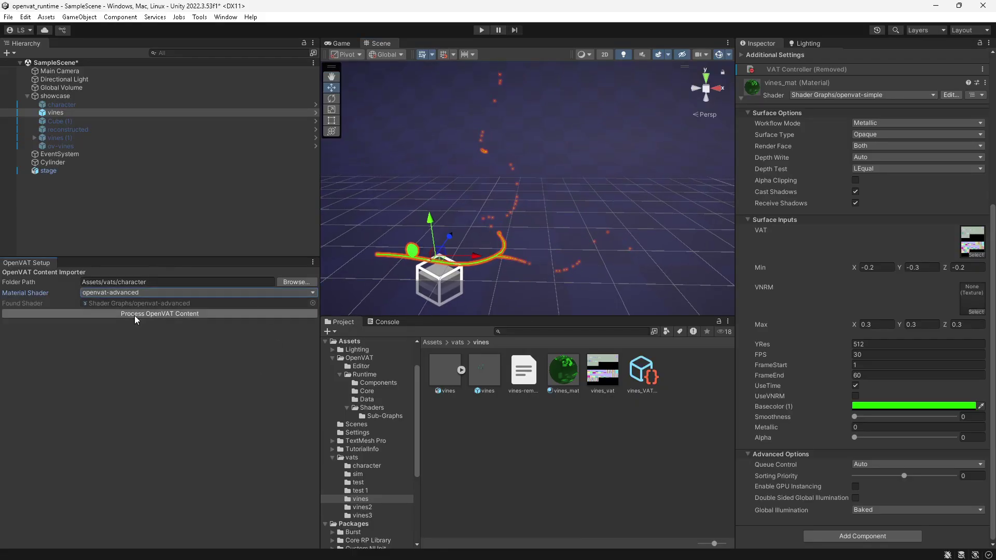
left_click(367, 465)
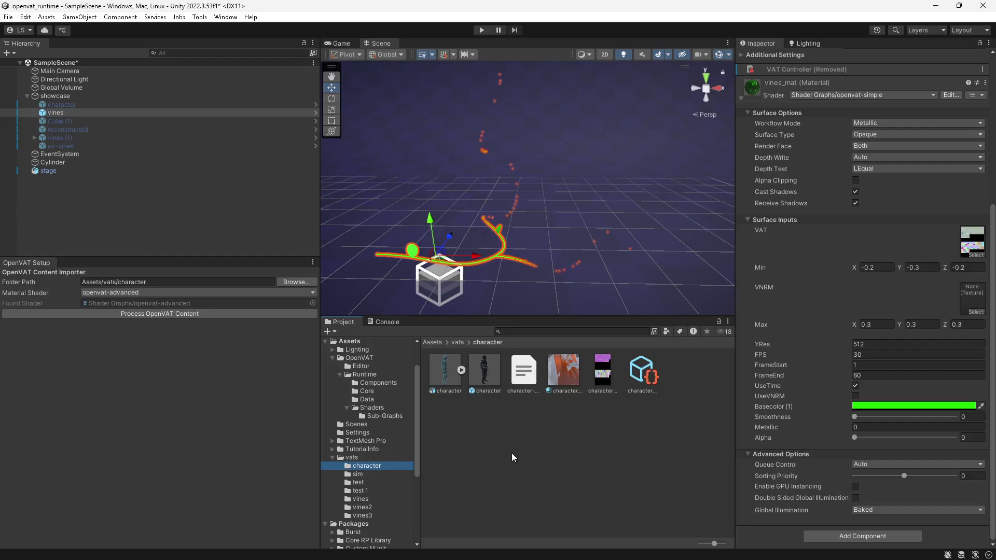
left_click(642, 374)
left_click(487, 377)
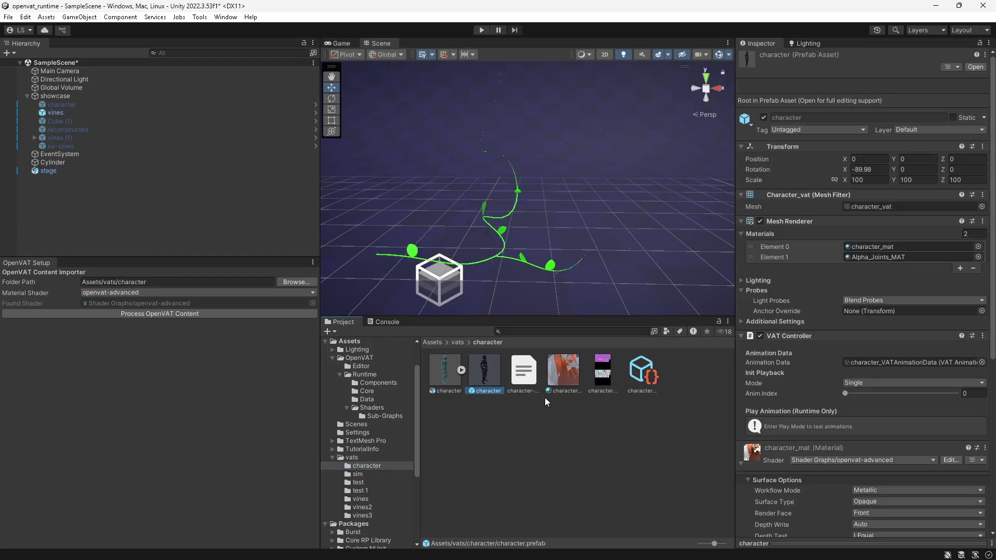
left_click(562, 370)
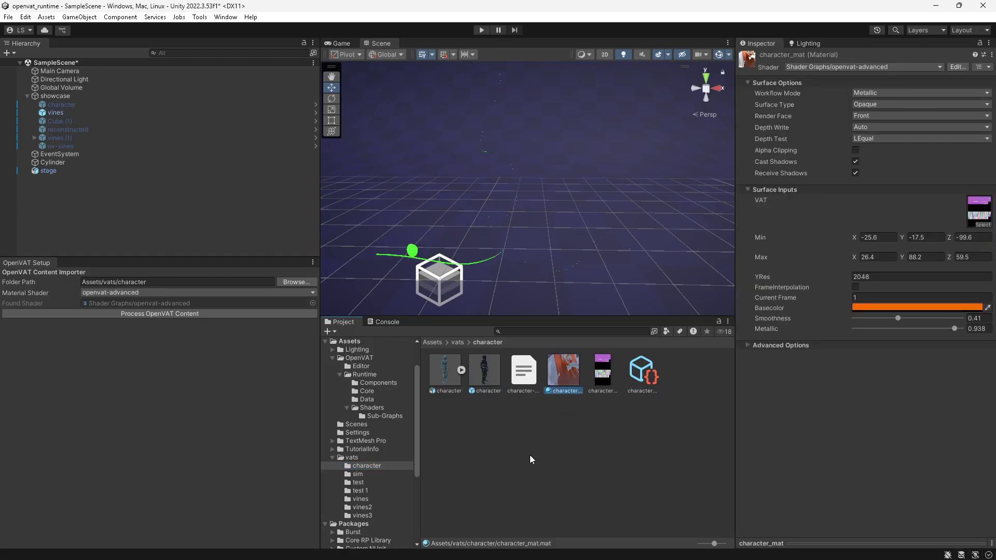
left_click(637, 378)
left_click(617, 410)
left_click(639, 385)
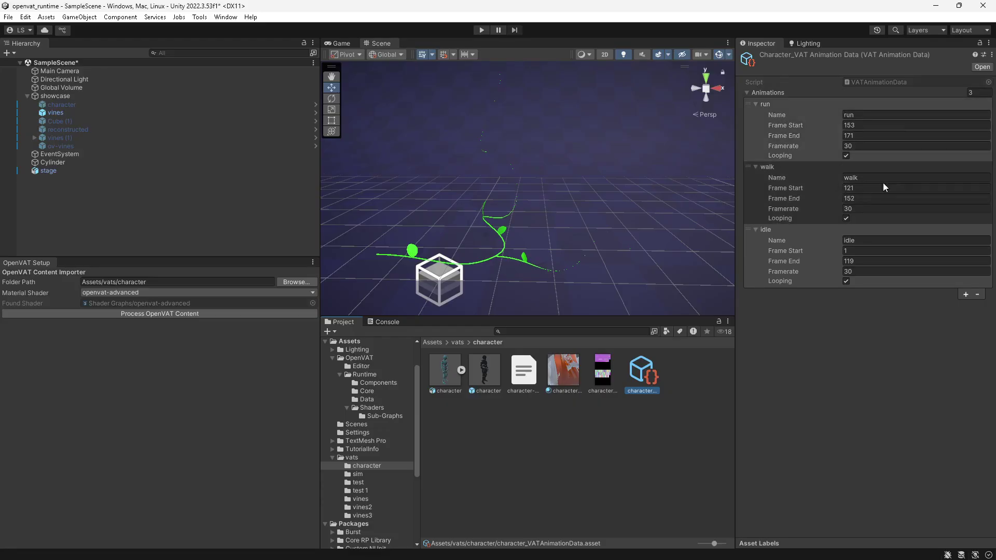
- Activate the character object in the Hierarchy and centre it in the view
left_click(61, 104)
left_click(764, 58)
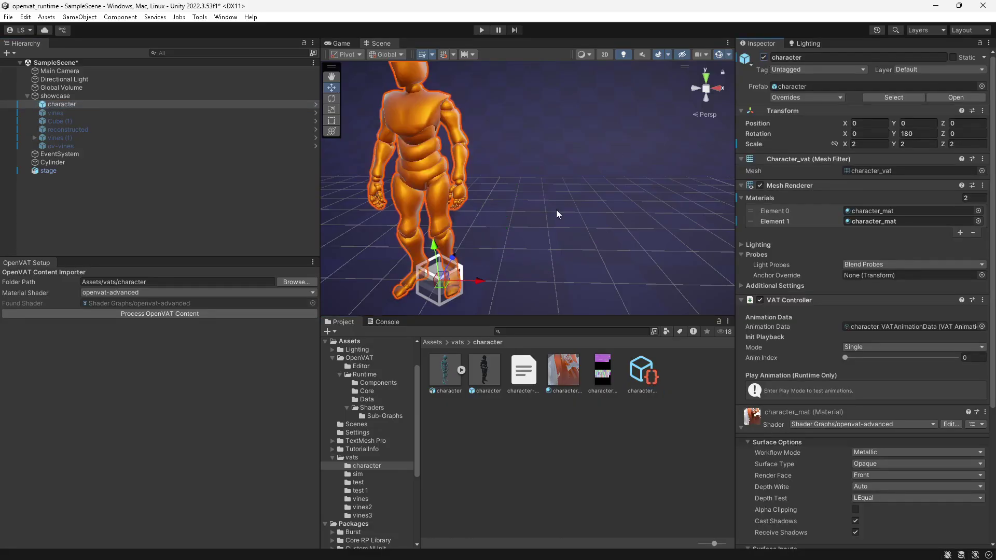
middle_click_drag(539, 175, 555, 223)
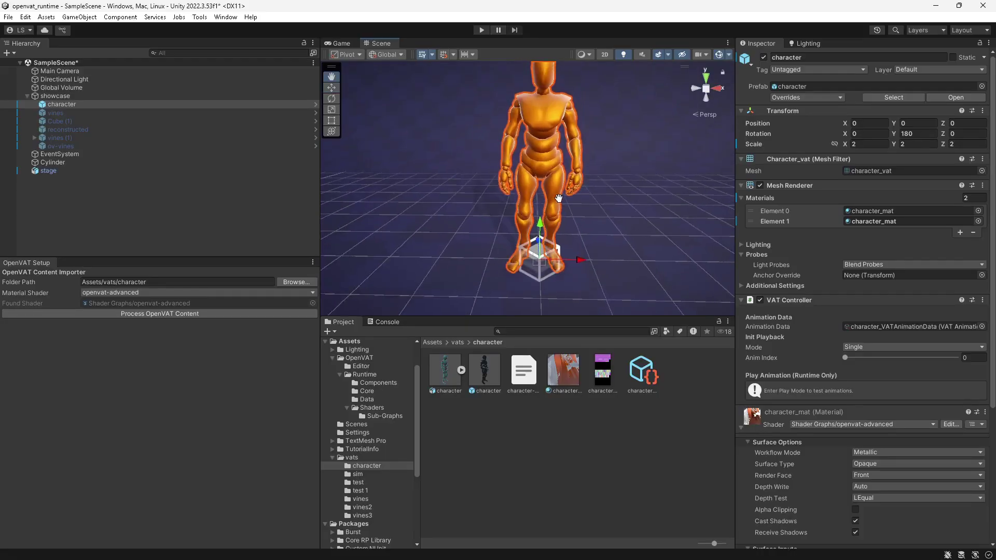
- Review the run clip's frame range (153–171) in the animation data, then the character prefab
left_click(643, 372)
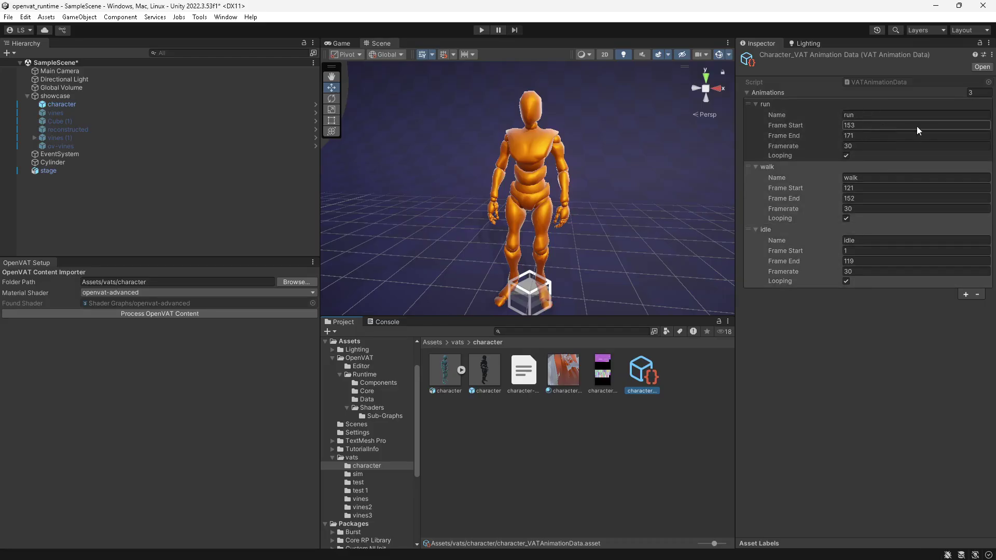
left_click(864, 125)
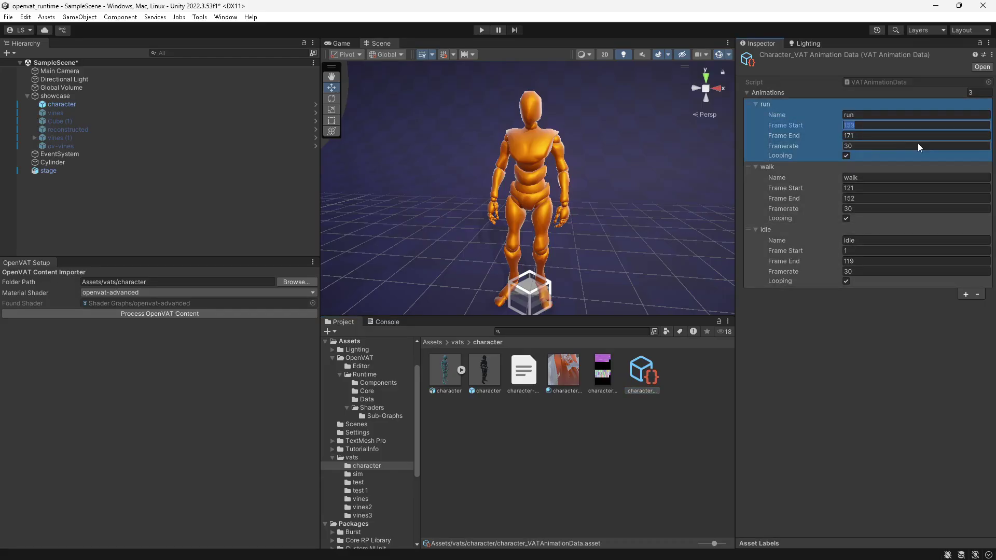
left_click(863, 137)
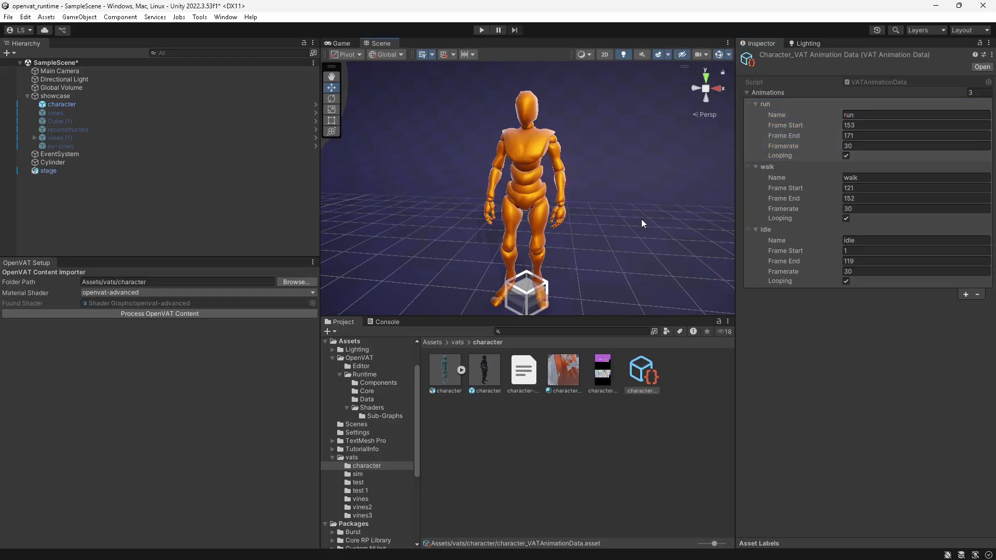
left_click(866, 127)
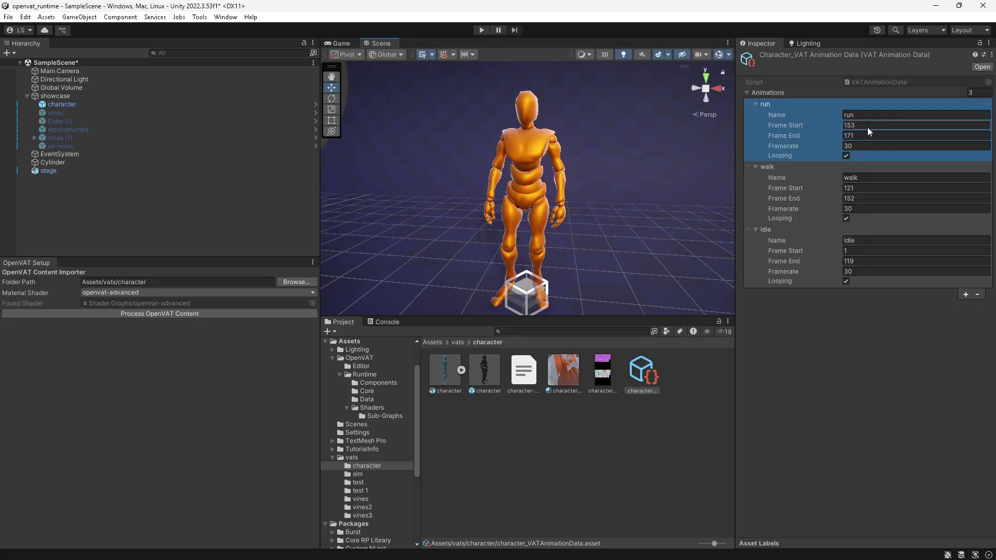
left_click(483, 371)
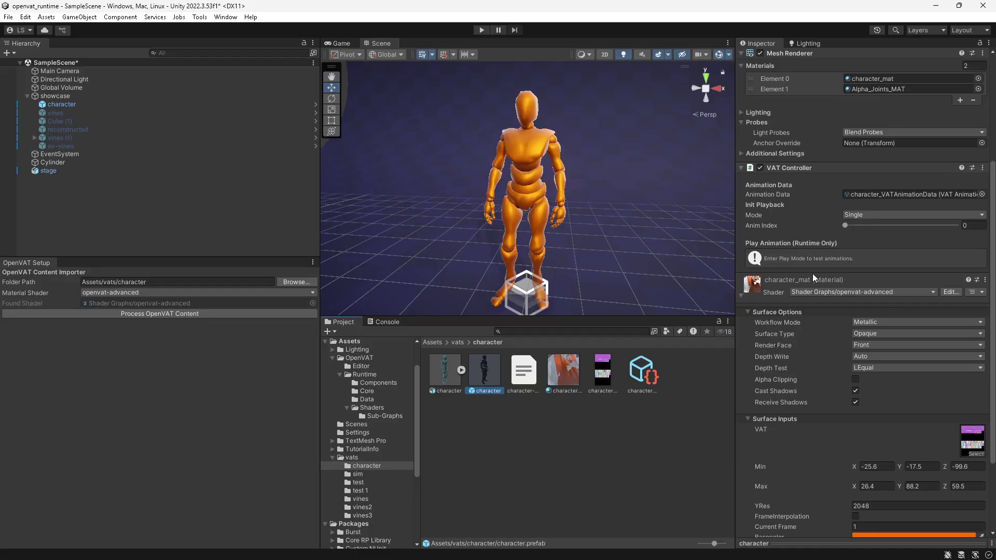
- Keep the prefab VAT Controller's Mode on Single and set Anim Index to 2
scroll(806, 208, "up", 3)
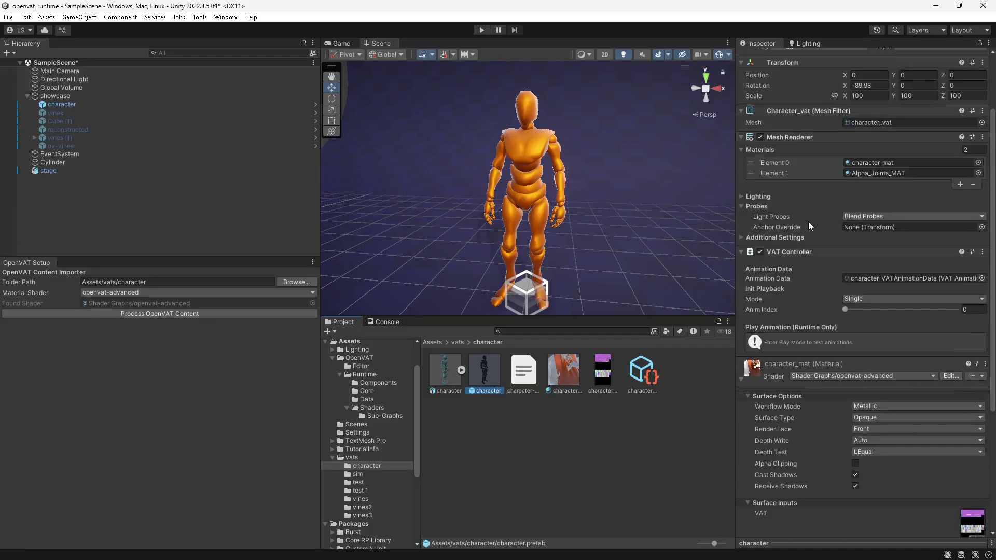
left_click(797, 255)
left_click(795, 253)
left_click(871, 299)
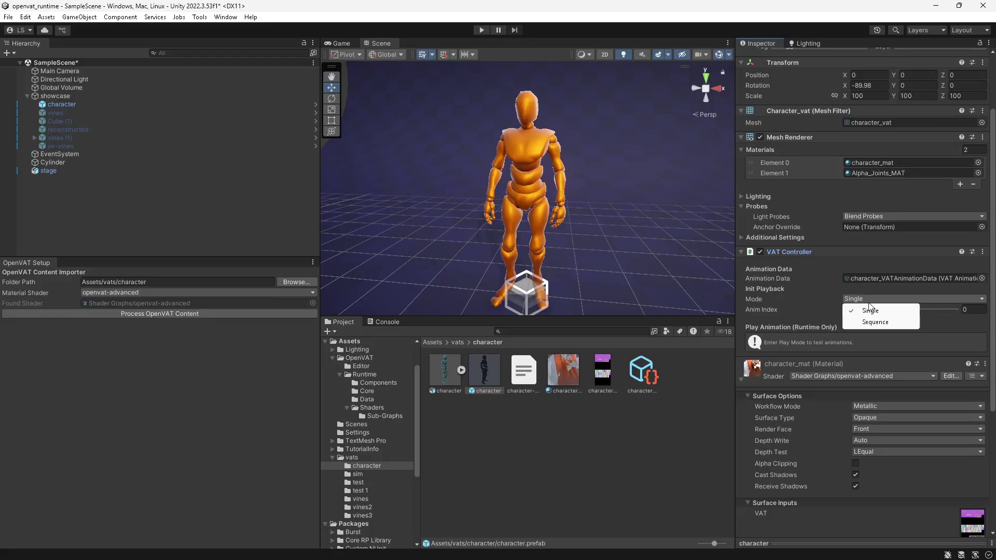
left_click(882, 312)
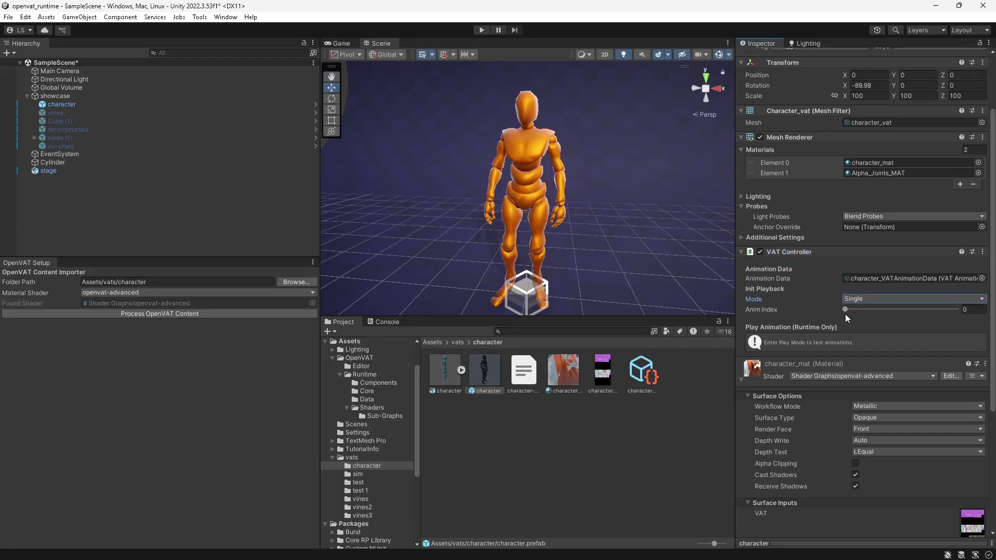
left_click_drag(846, 310, 899, 312)
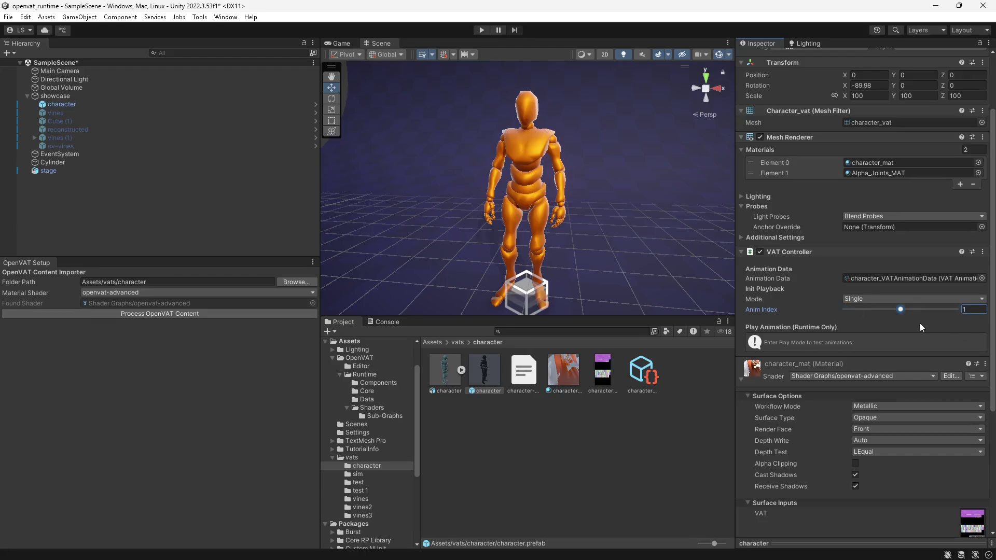
left_click_drag(936, 322, 970, 322)
left_click(638, 372)
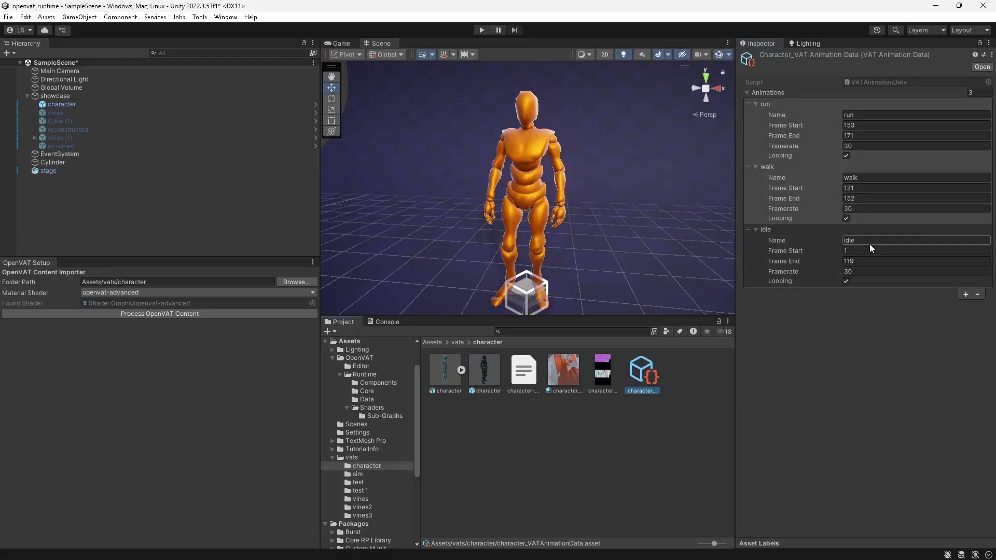
key("ctrl+z")
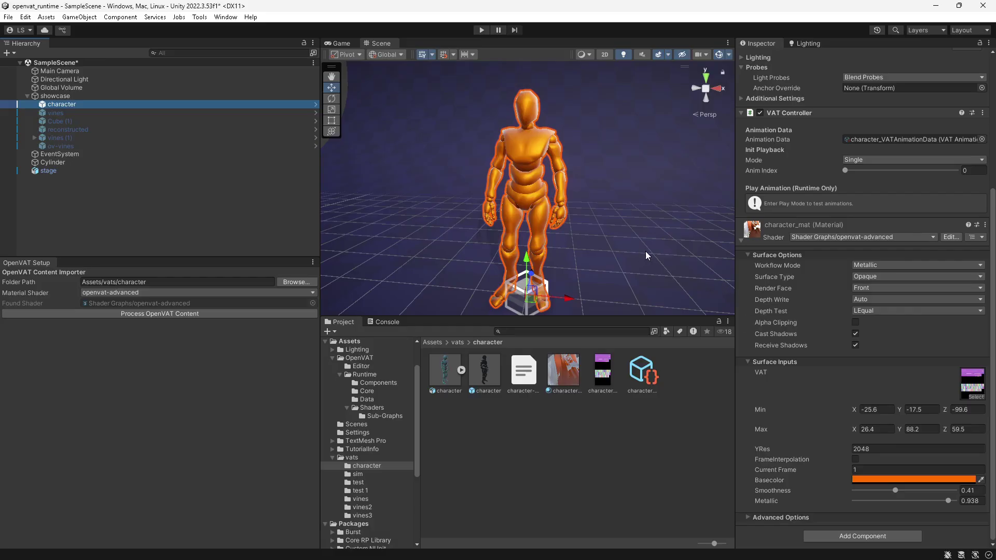
- Enter Play mode and switch the character between run, walk, idle and back to run
left_click(482, 30)
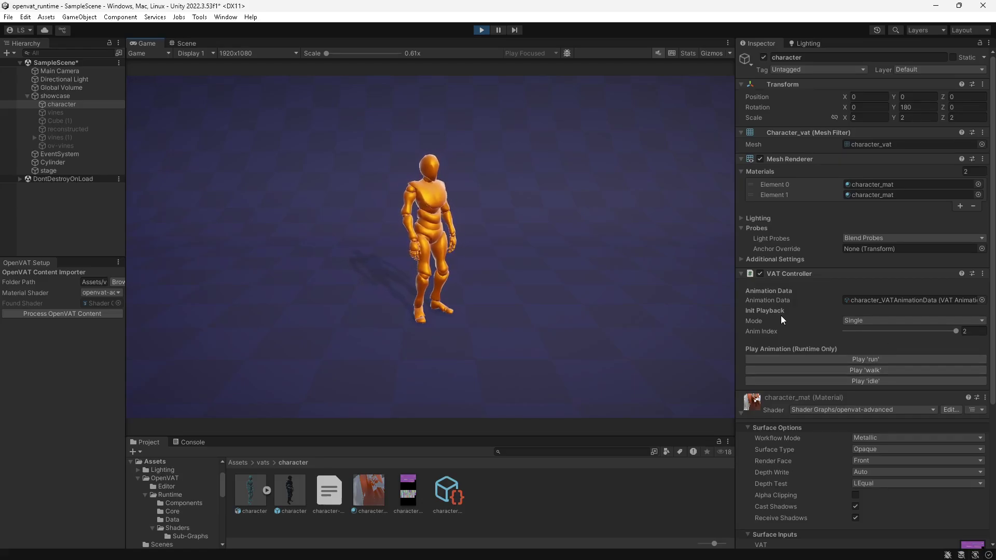
left_click(807, 363)
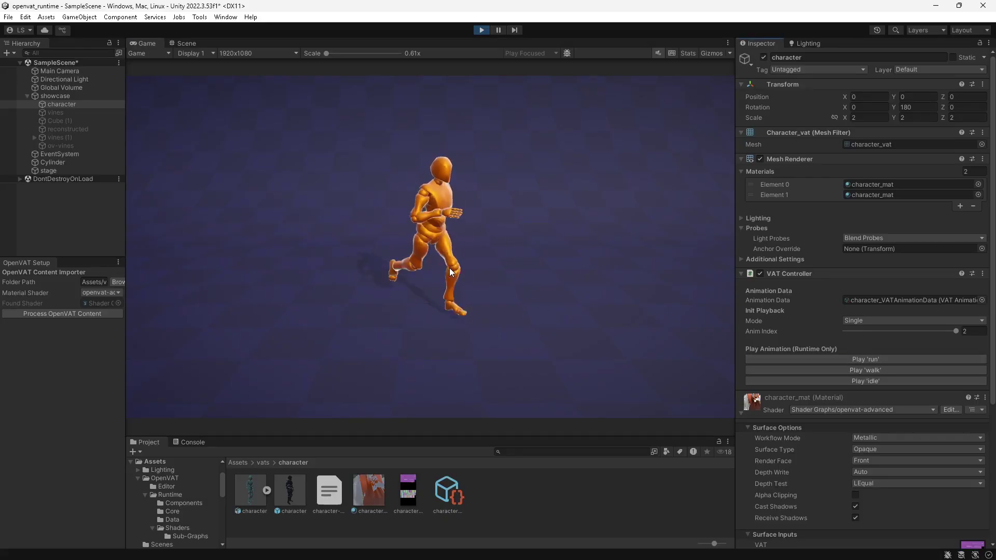
left_click(820, 371)
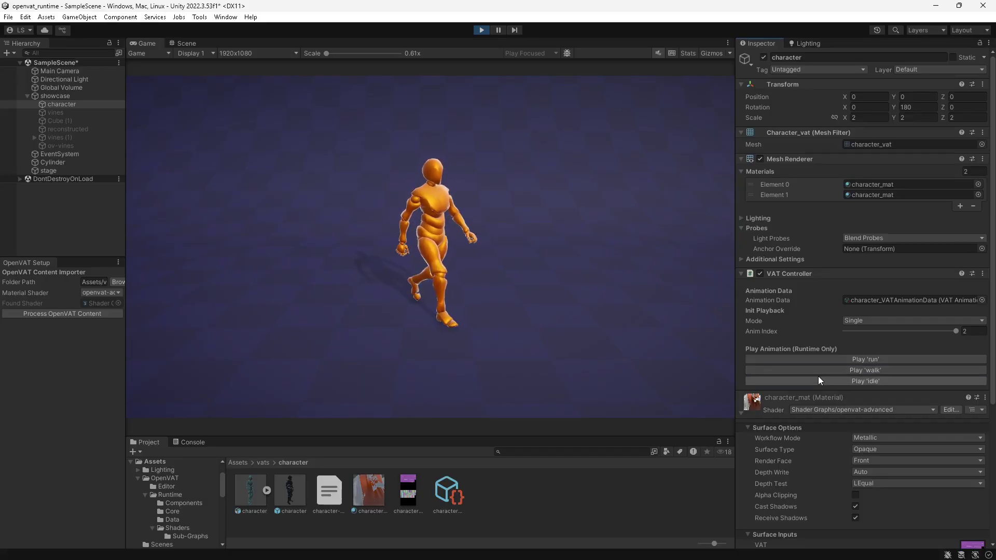
left_click(816, 383)
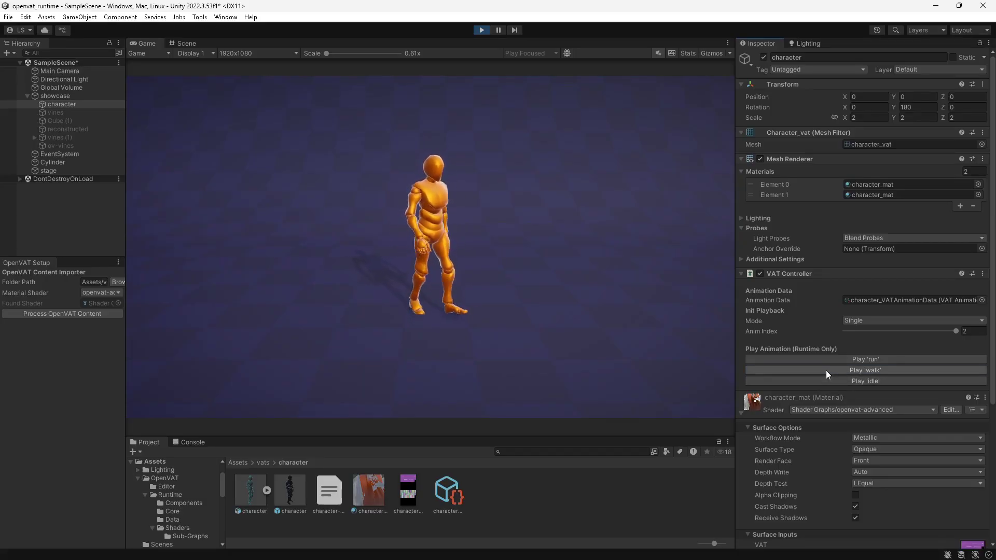
left_click(825, 370)
left_click(824, 360)
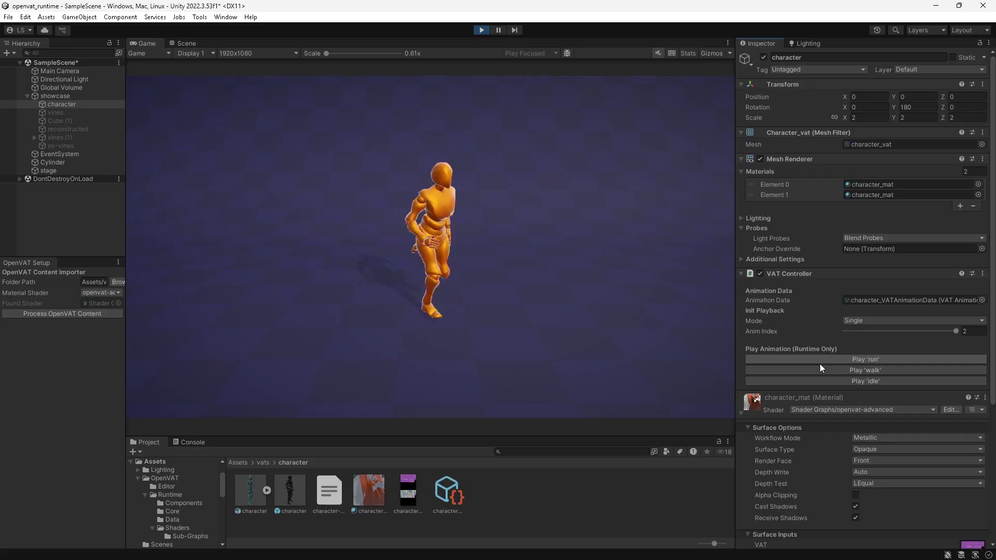
- Cycle run, walk, idle once more, exit Play mode, and open the VAT Controller's context menu
left_click(820, 363)
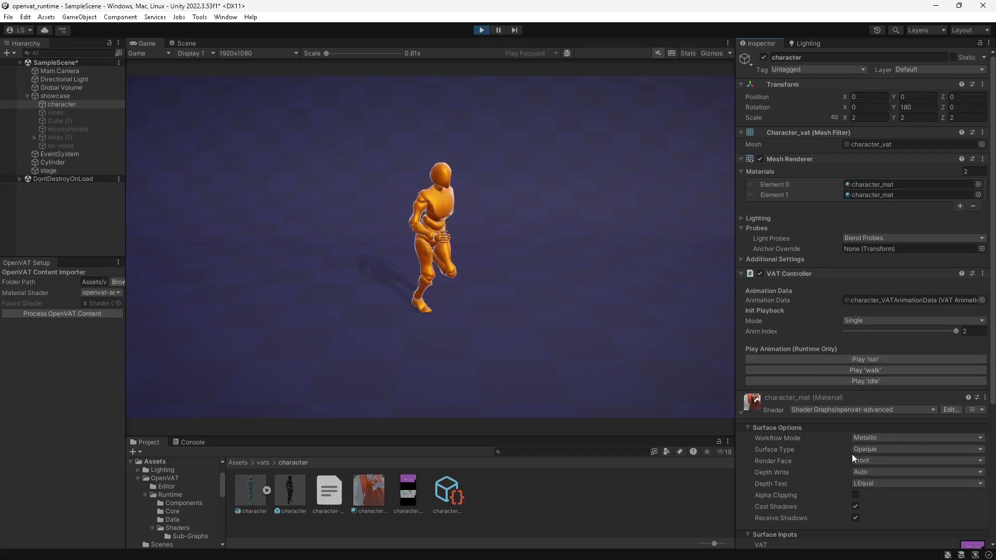
left_click(819, 372)
left_click(818, 380)
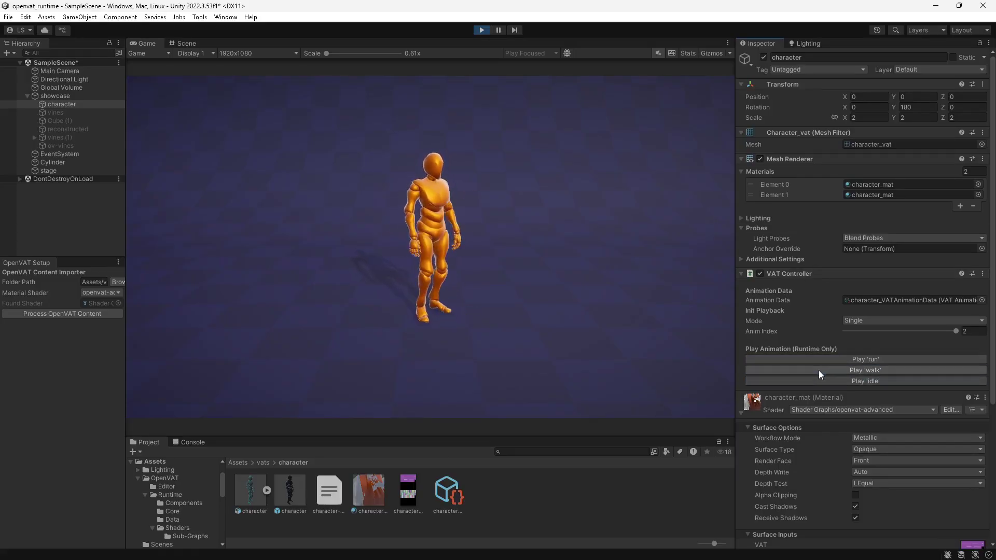
key("ctrl+p")
left_click(983, 300)
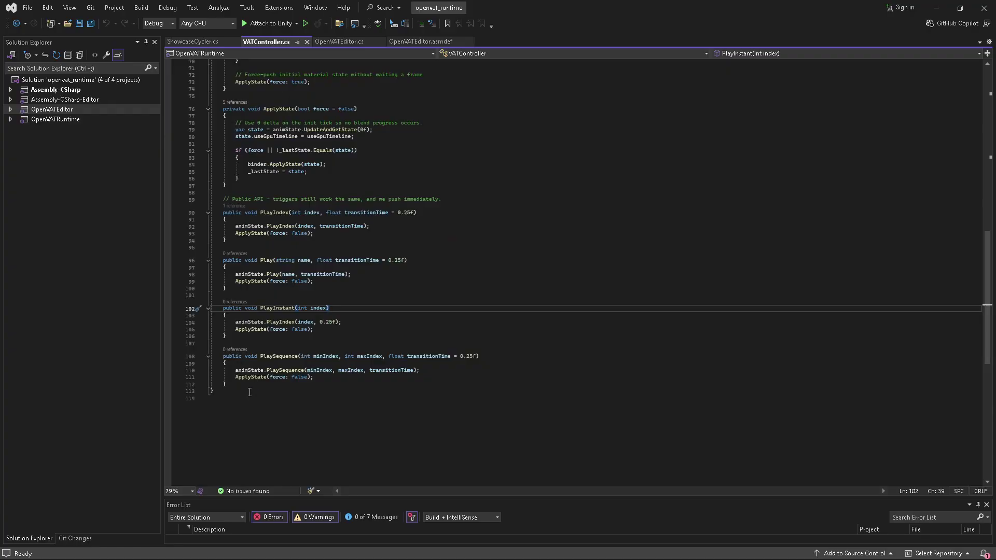
- Highlight the public play methods in VATController.cs and PlayIndex's index parameter
left_click_drag(228, 387, 220, 357)
left_click_drag(197, 315, 210, 212, "shift")
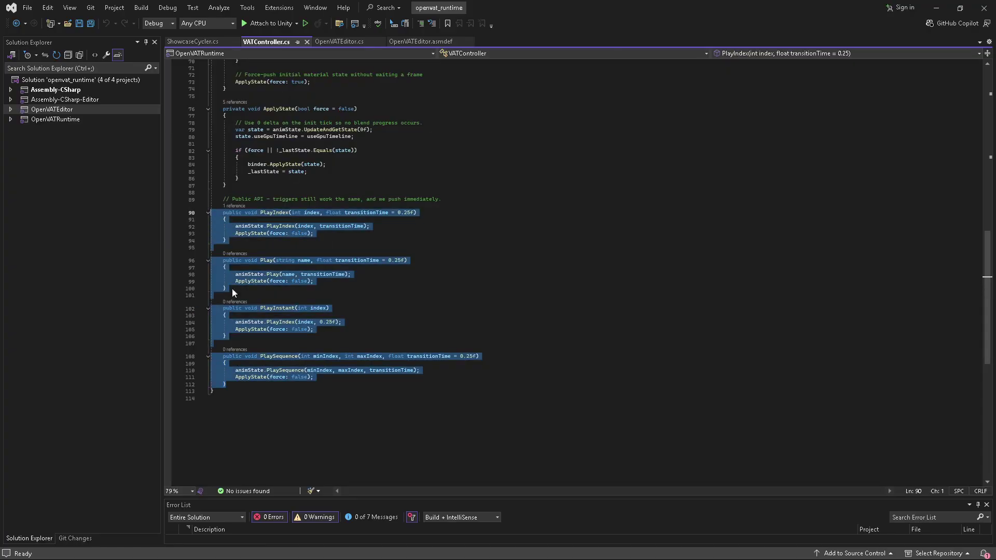
left_click(267, 246)
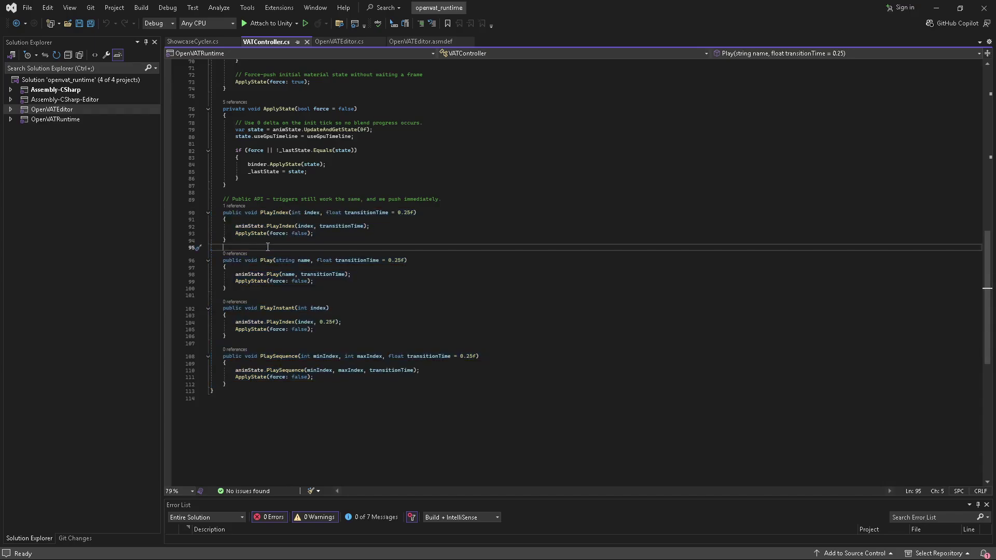
double_click(269, 212)
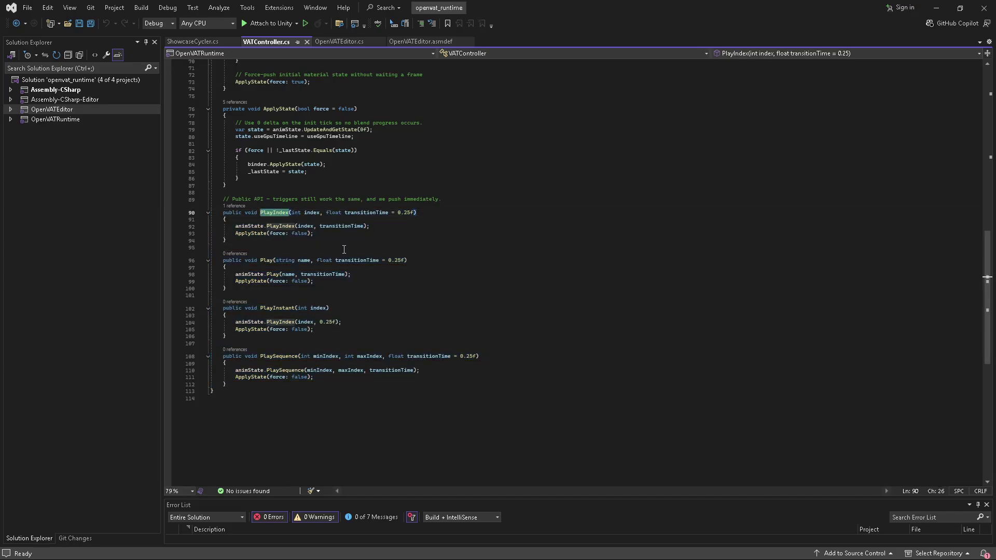
left_click(314, 213)
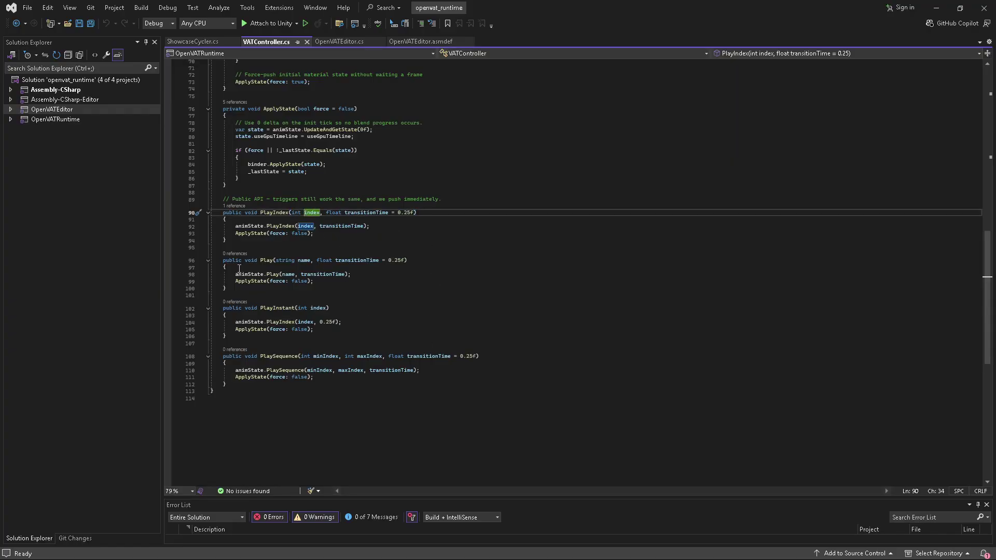
- Review Play's name parameter, PlayInstant, and PlaySequence's minIndex and maxIndex parameters
left_click_drag(233, 260, 279, 261)
left_click(299, 260)
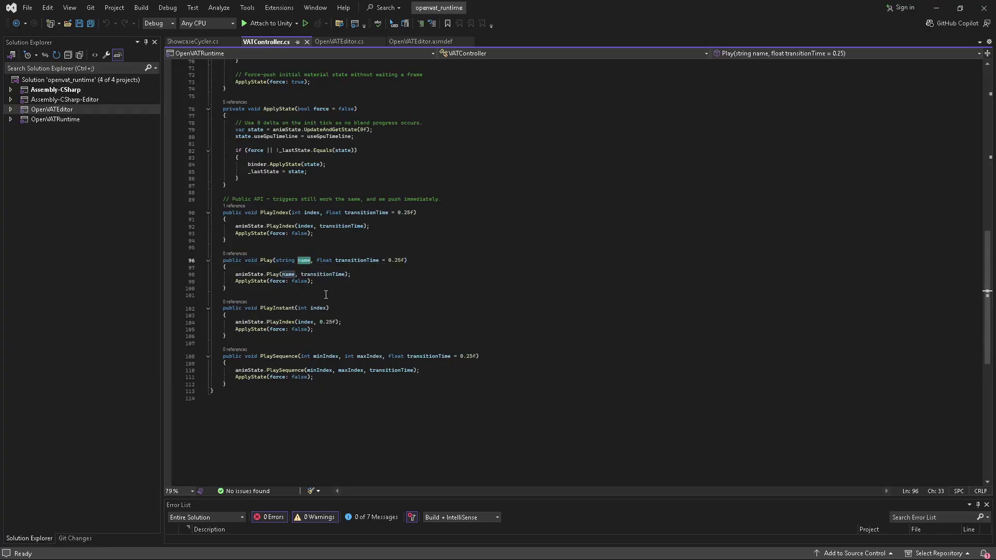
left_click(280, 308)
left_click(286, 357)
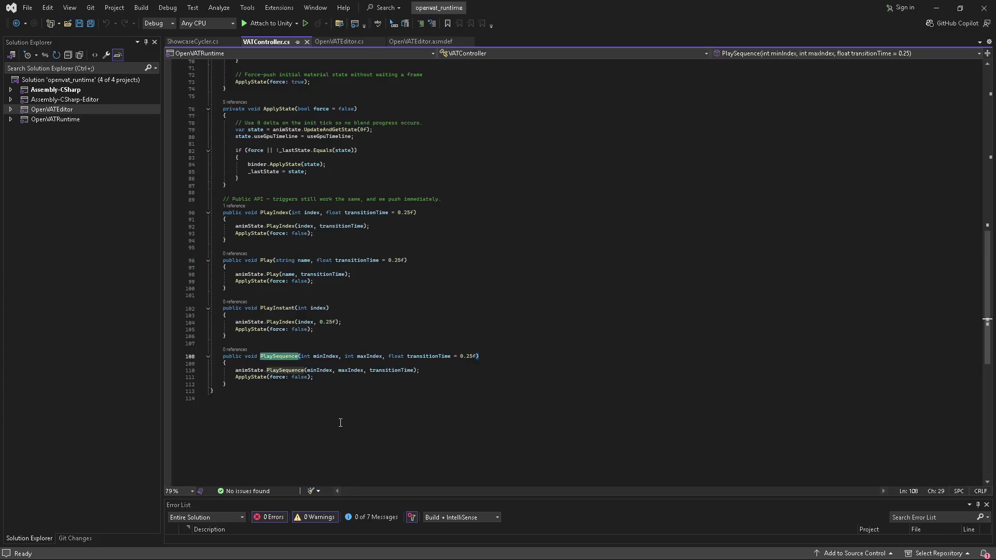
left_click(325, 356)
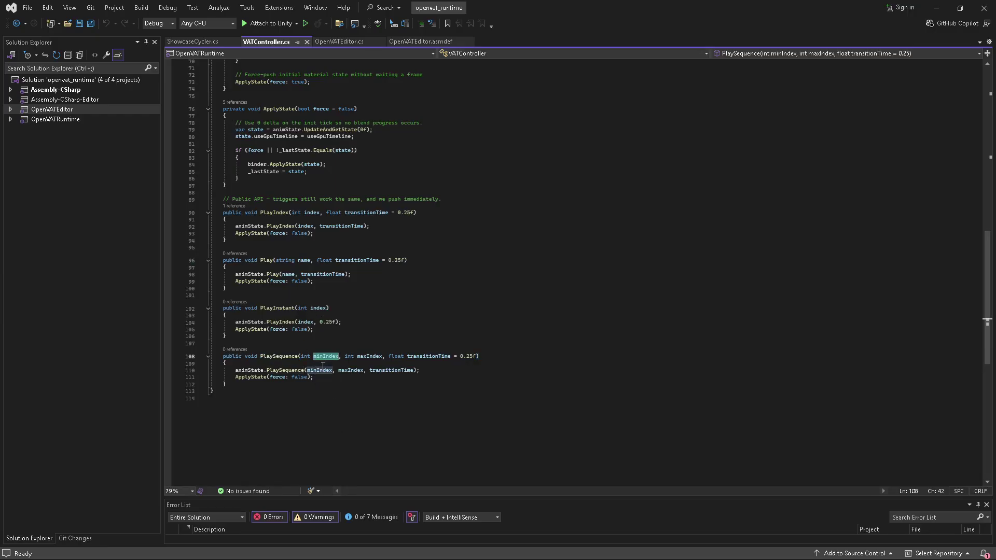
left_click(367, 357)
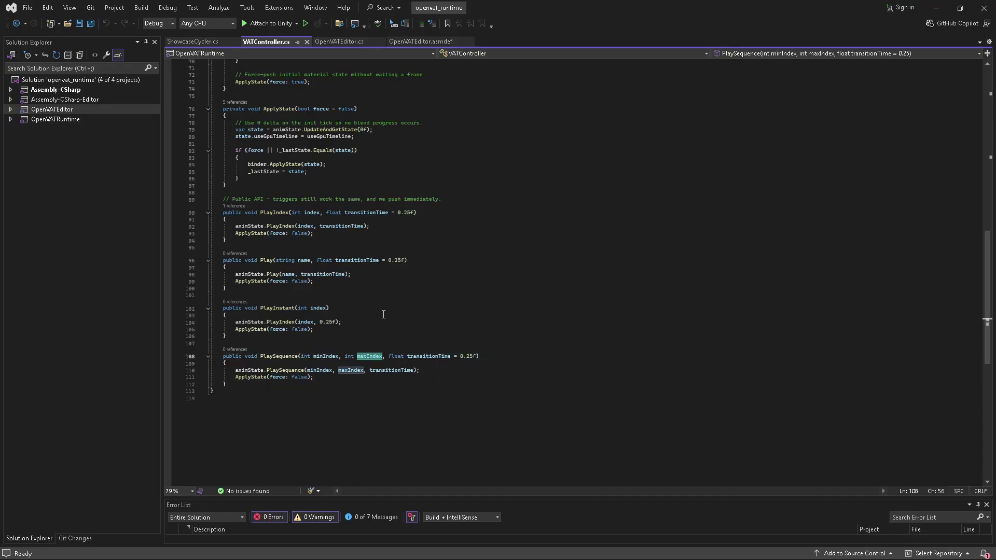
- Note PlayIndex's transitionTime default of 0.25, then return to the Unity editor
left_click(374, 212)
left_click_drag(345, 213, 409, 212)
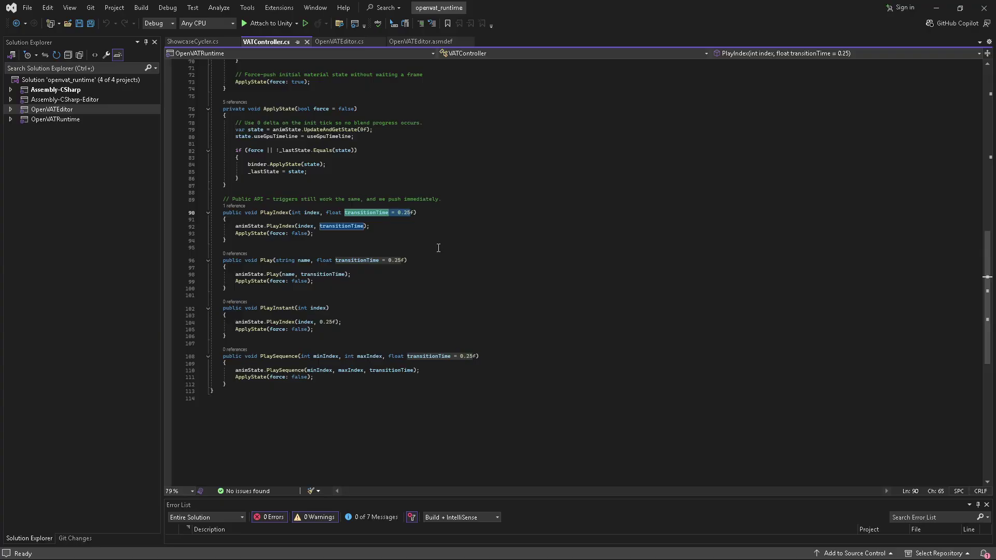
key("alt+Tab")
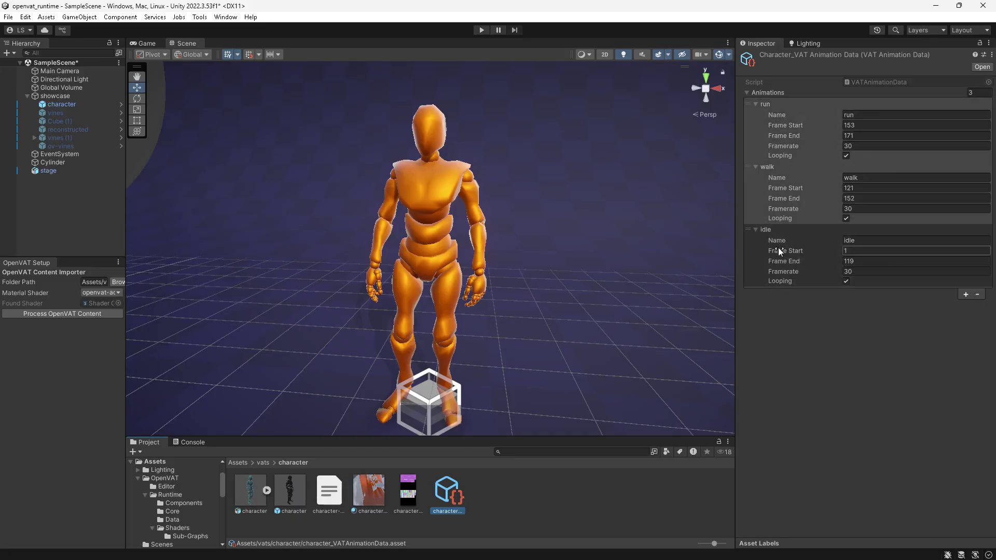
- Move the idle element above walk in the Animations list
left_click_drag(752, 232, 749, 165)
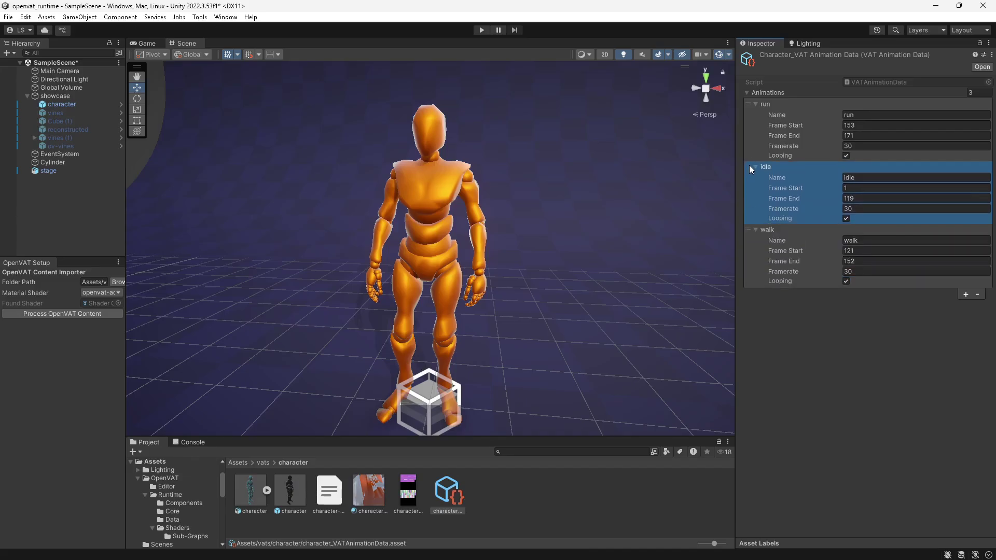
left_click(872, 207)
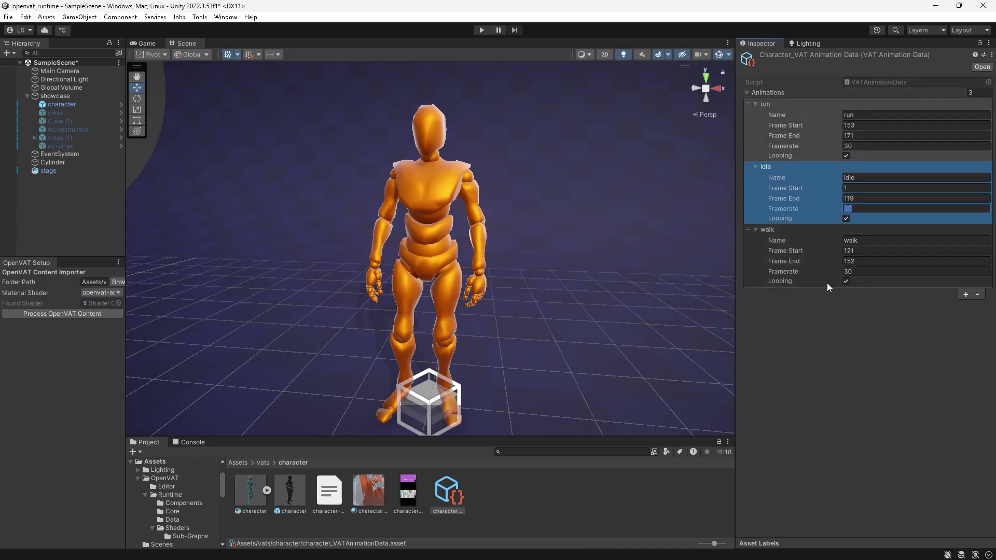
left_click(855, 393)
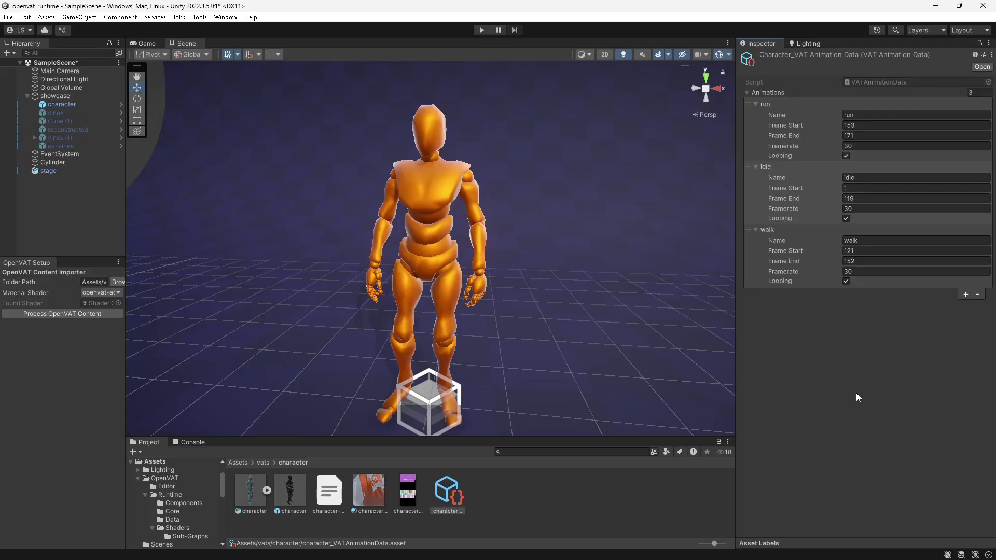
- Inspect the character's animation data asset, then reselect the character to view its VAT Controller
left_click(430, 249)
scroll(825, 291, "down", 5)
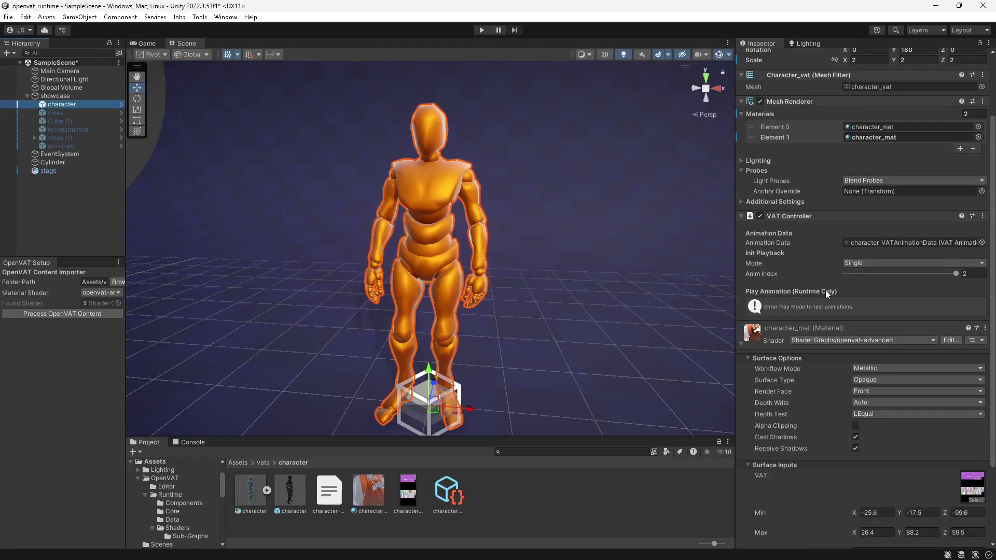
left_click(872, 159)
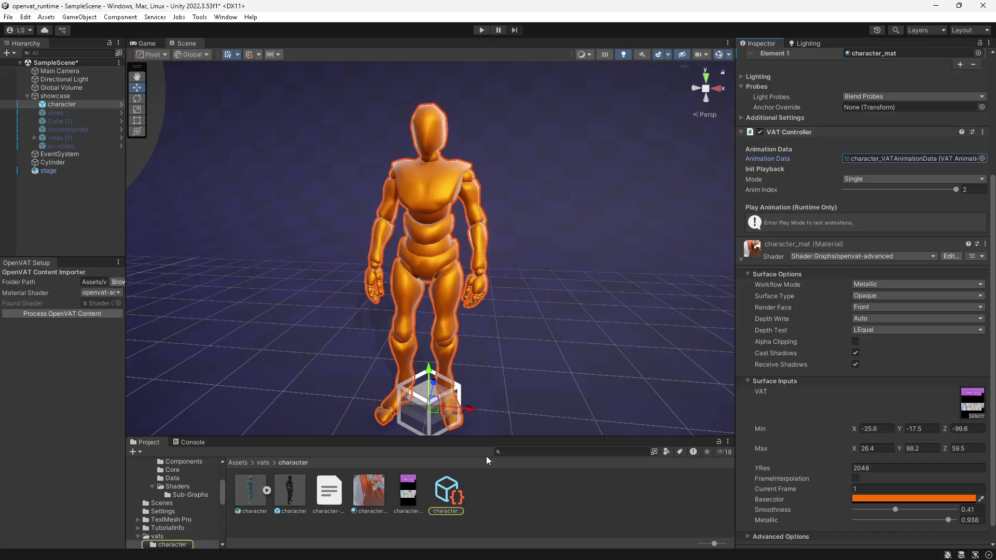
left_click(451, 495)
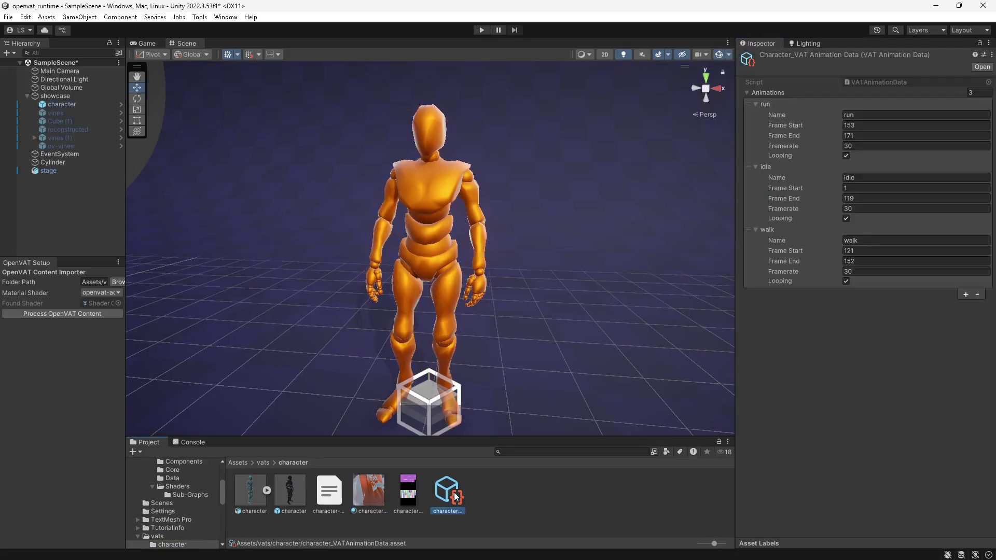
left_click(67, 105)
scroll(834, 302, "down", 5)
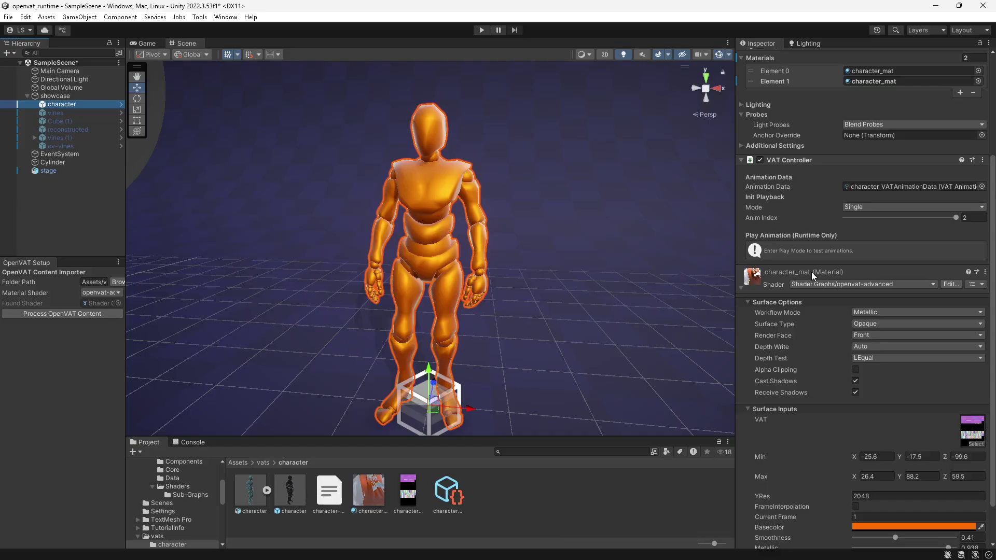
scroll(906, 275, "down", 2)
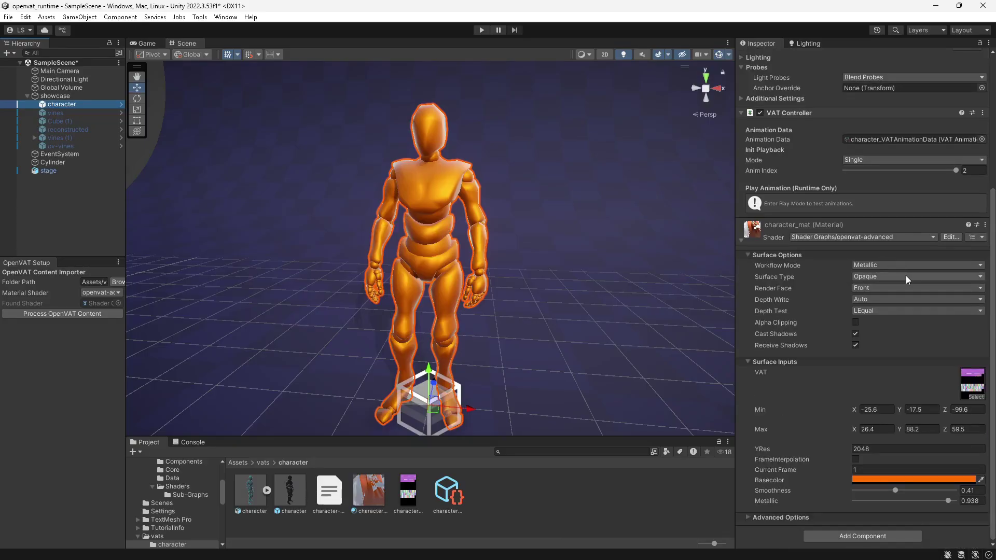
- Set the run clip's Framerate to 3 in character_VATAnimationData and enter Play Mode
left_click(449, 491)
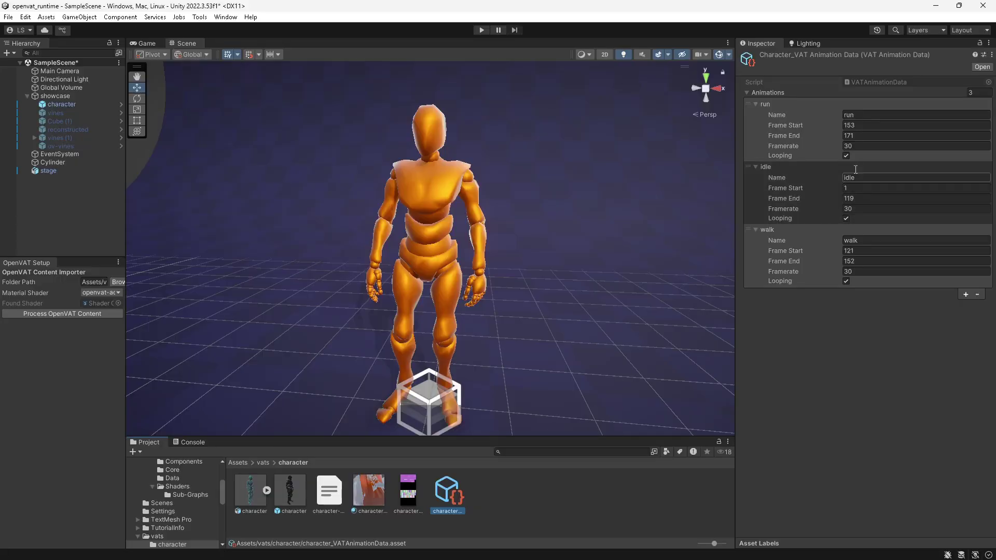
left_click(865, 146)
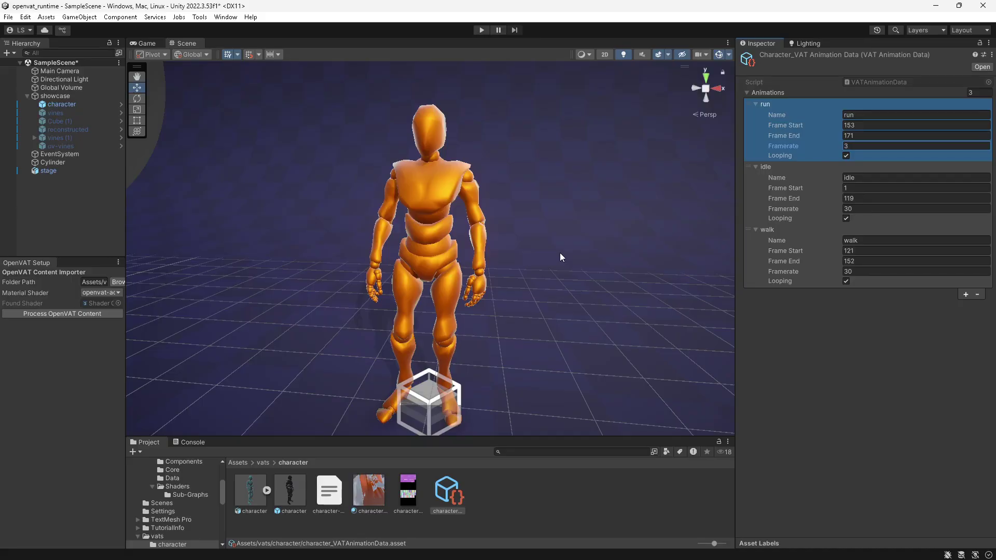
key("ctrl+p")
- Select the playing character and trigger Play 'run' in its VAT Controller
left_click(88, 104)
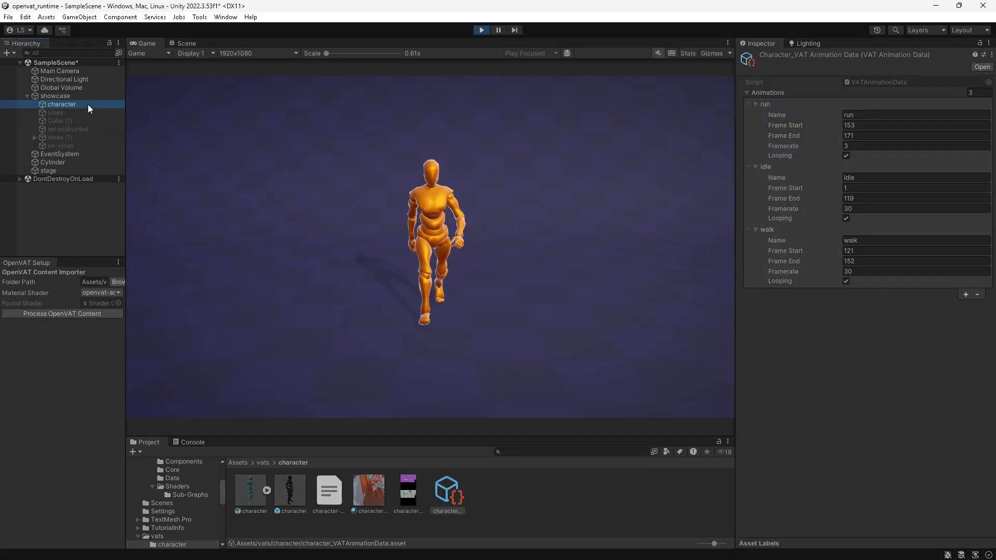
scroll(814, 307, "down", 3)
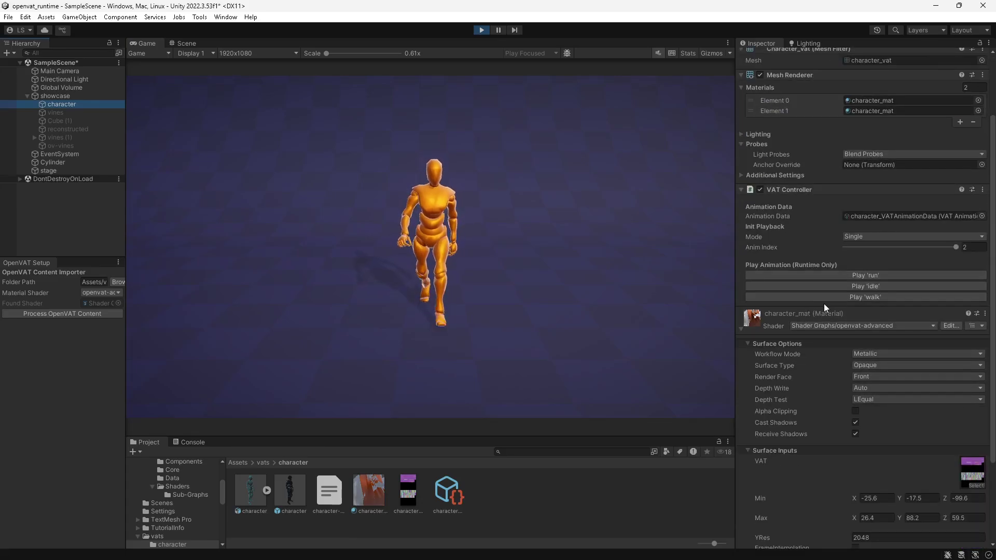
left_click(833, 276)
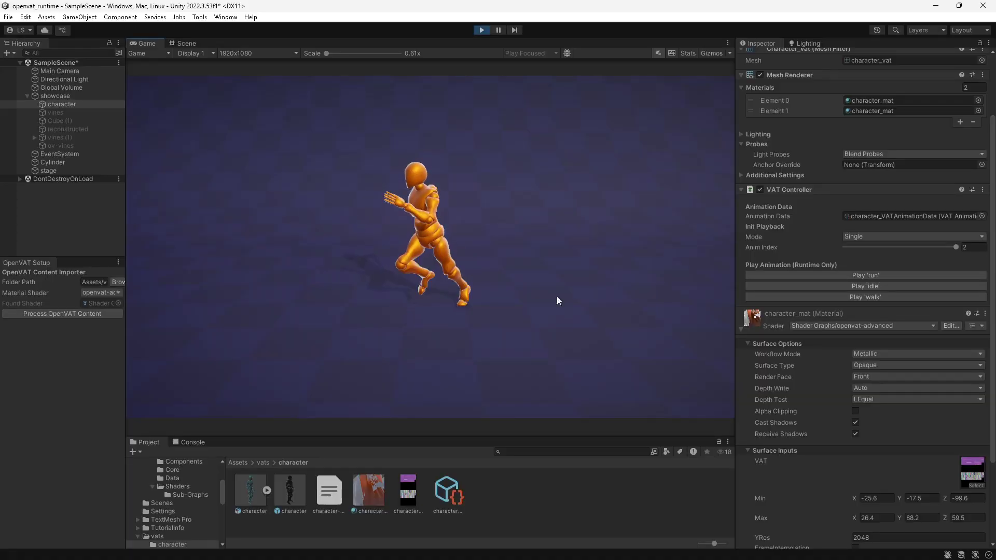
scroll(823, 293, "down", 5)
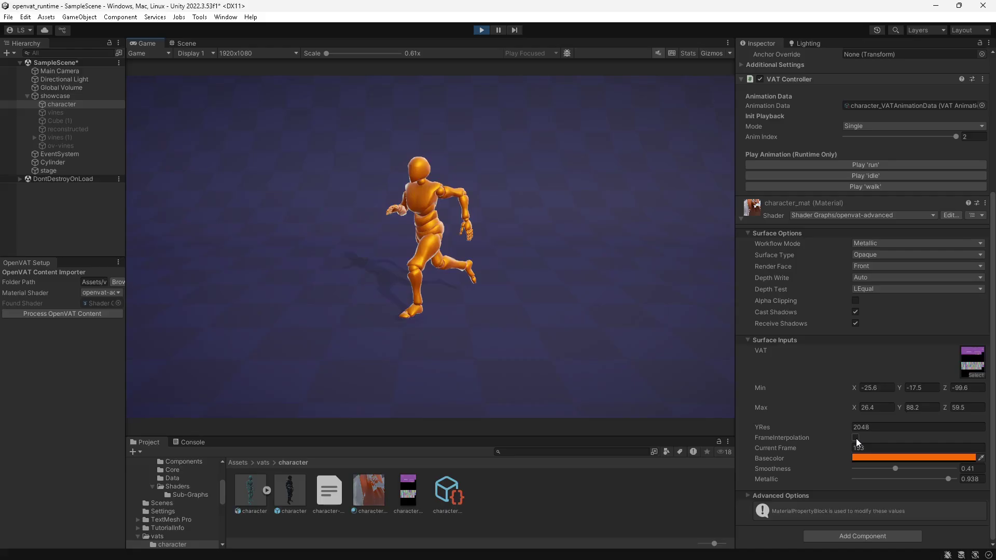
- Toggle FrameInterpolation on, off and on again on character_mat to compare
left_click(855, 437)
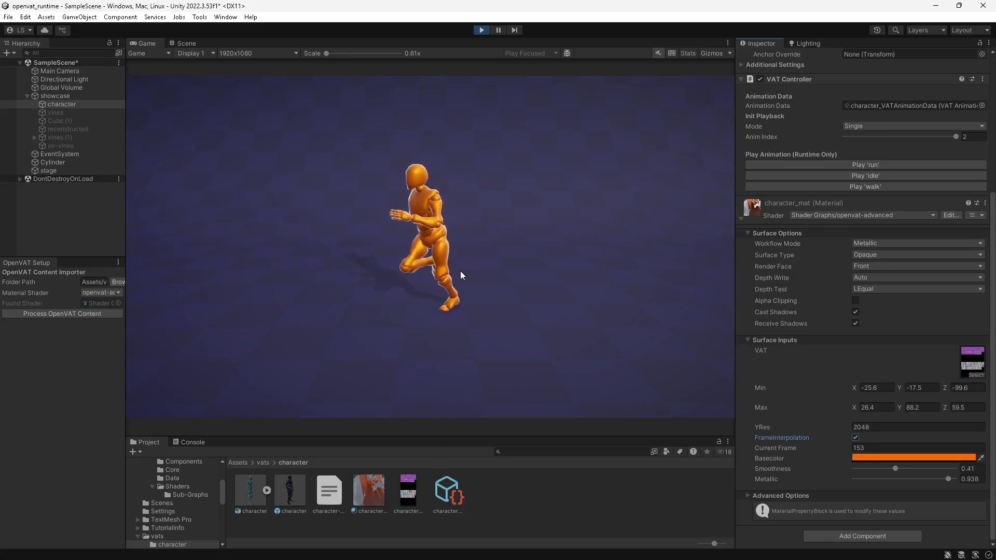
left_click(855, 437)
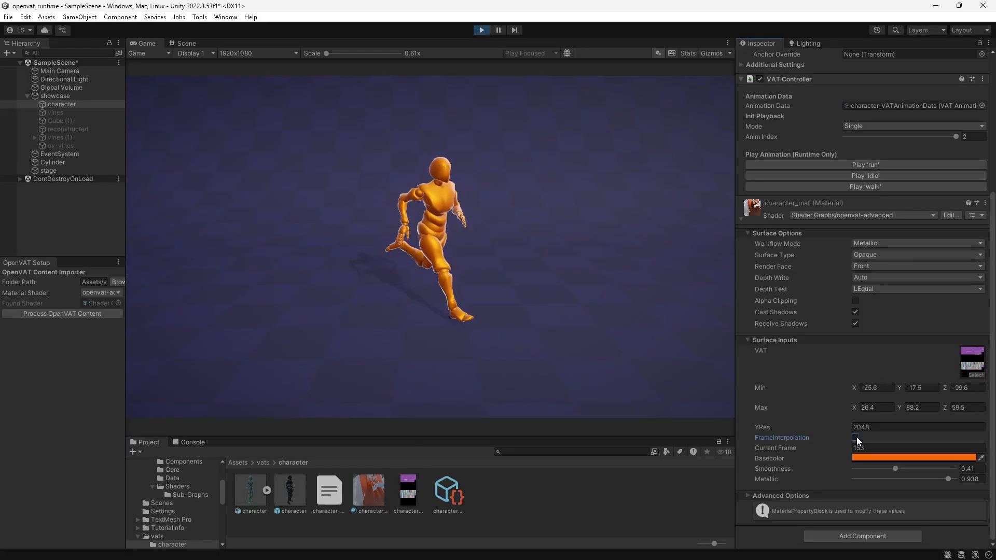
left_click(855, 438)
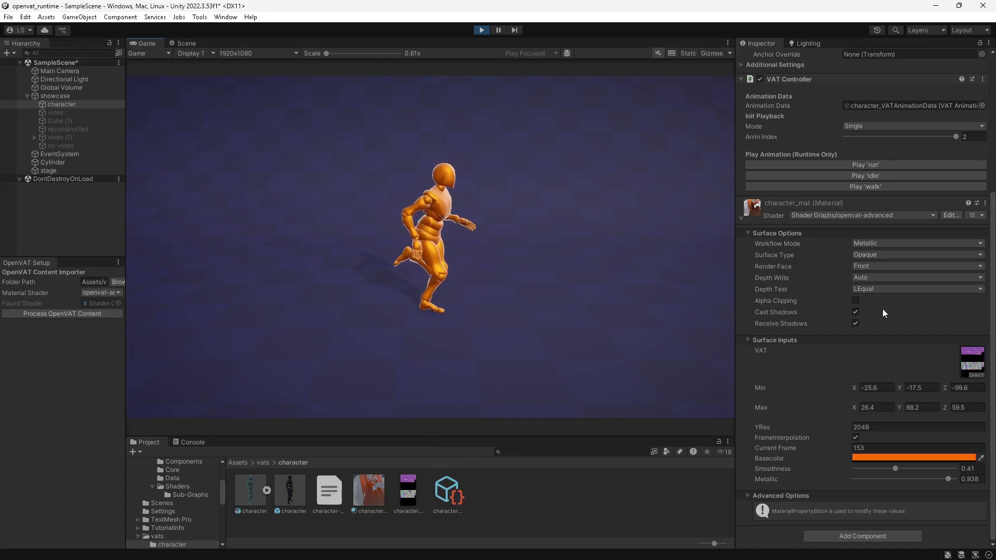
- Check the run clip's framerate in the VAT data, then replay the run animation
scroll(882, 310, "up", 5)
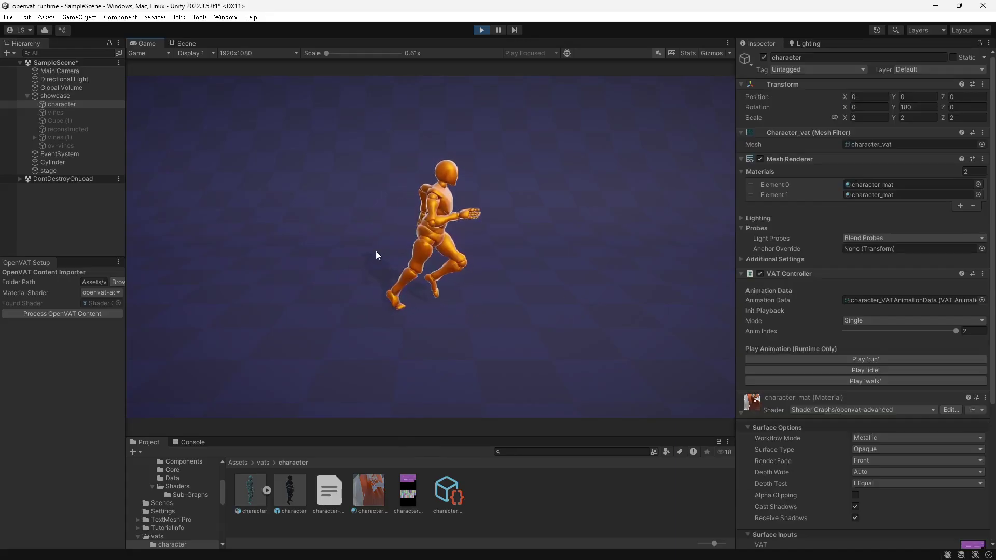
left_click(458, 490)
left_click(867, 145)
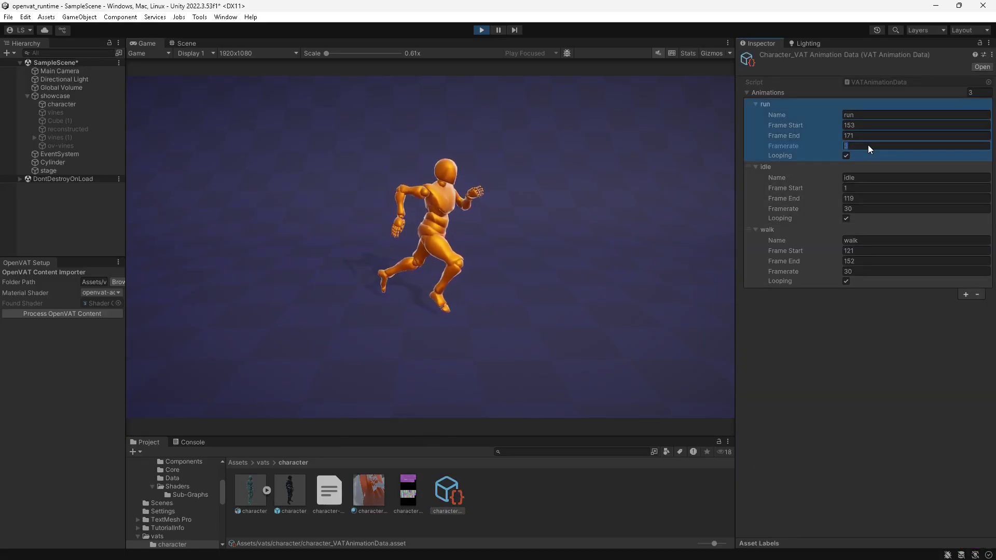
key("ctrl+z")
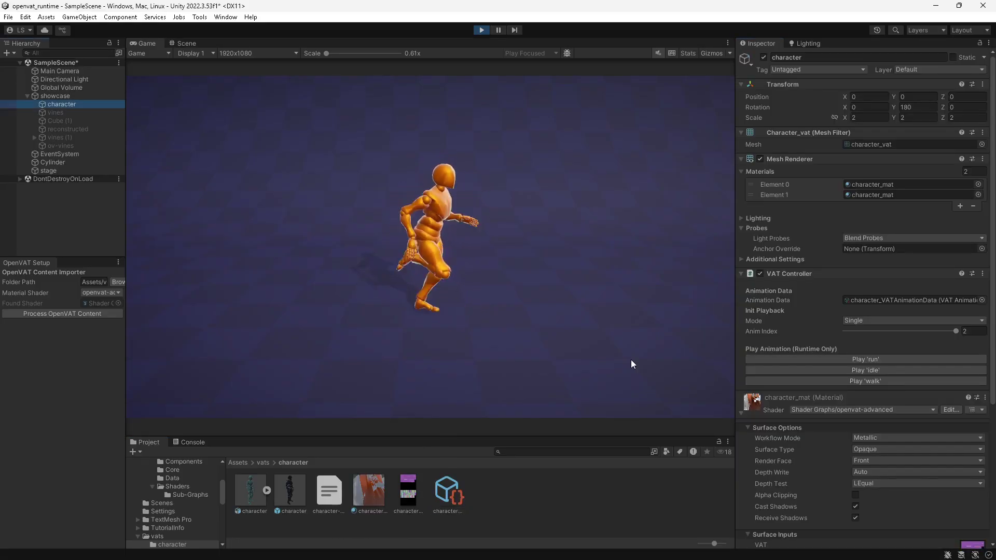
left_click(877, 363)
- Turn FrameInterpolation off and back on for the running character
scroll(860, 397, "down", 6)
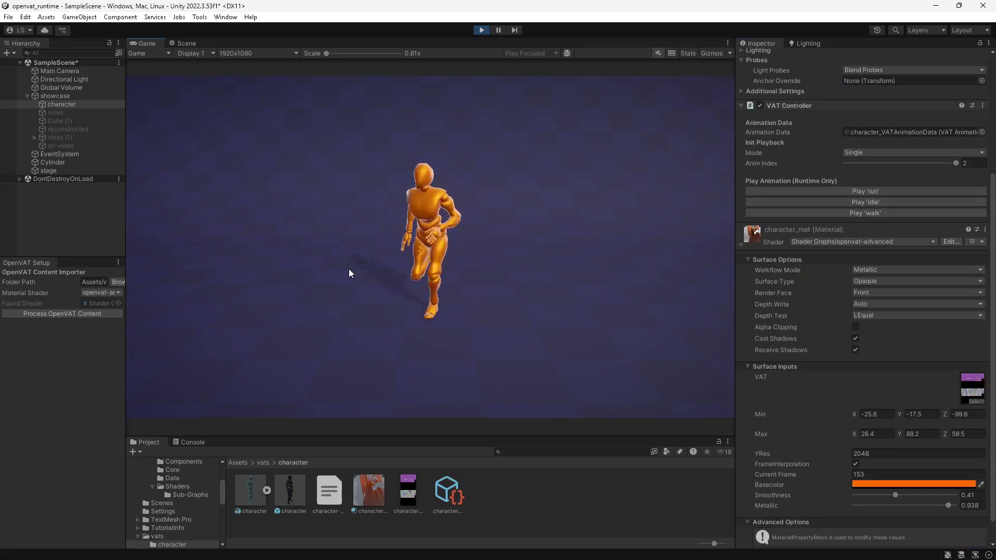
scroll(864, 374, "down", 2)
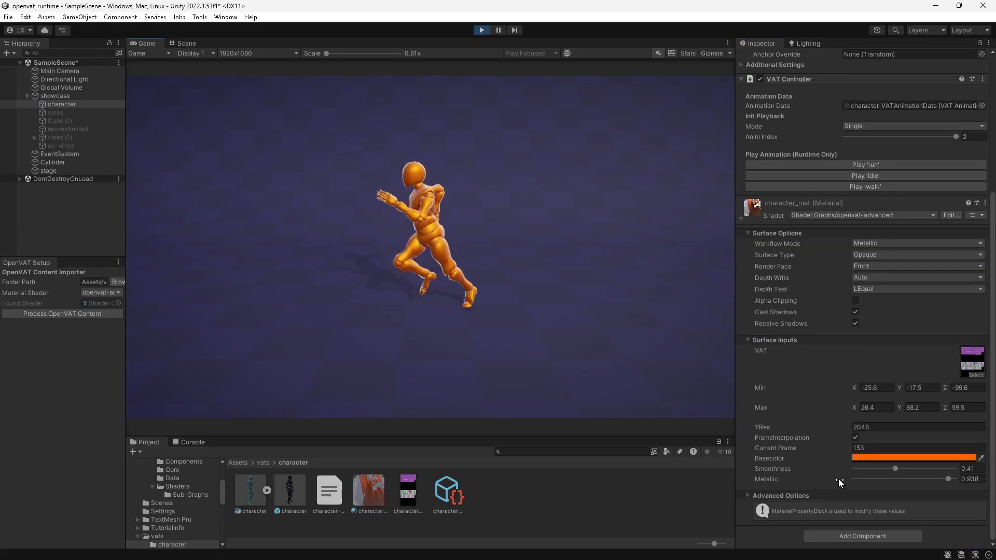
left_click(856, 438)
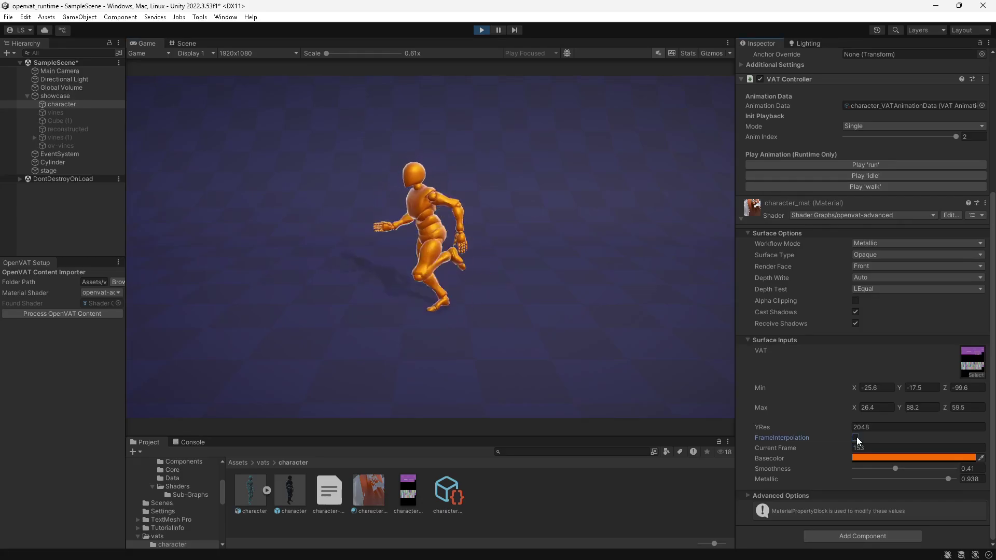
left_click(856, 437)
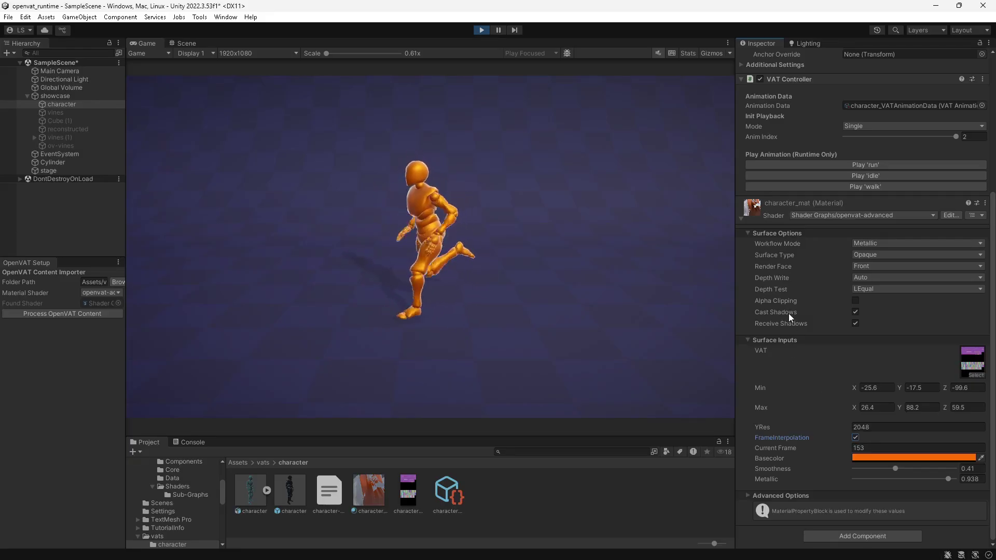
- Preview the walk, idle and run animations in turn
scroll(811, 310, "up", 3)
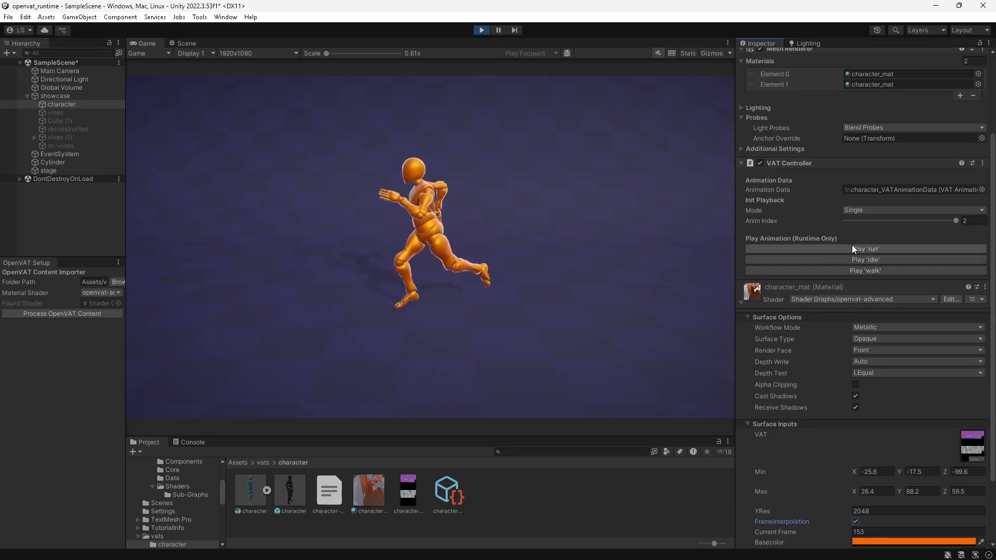
left_click(845, 271)
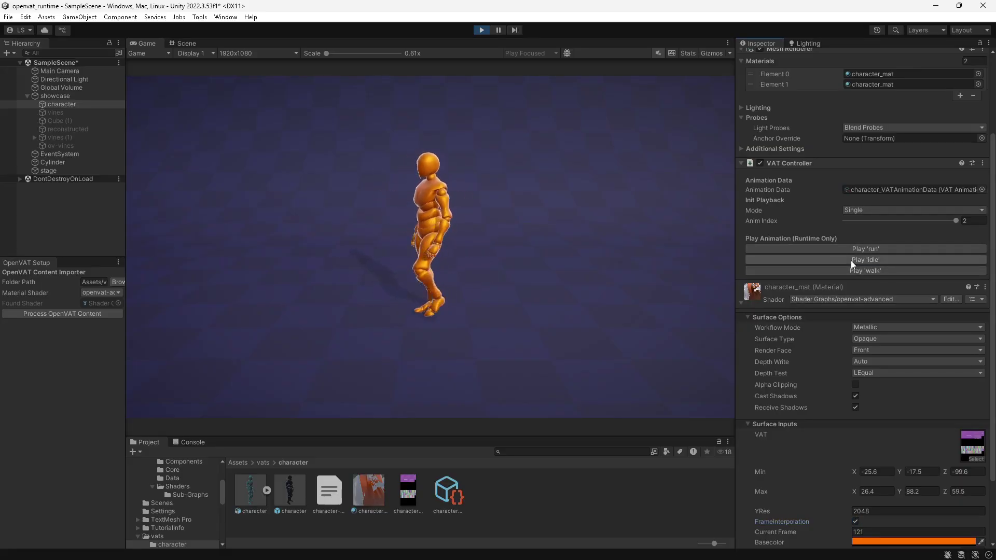
left_click(851, 260)
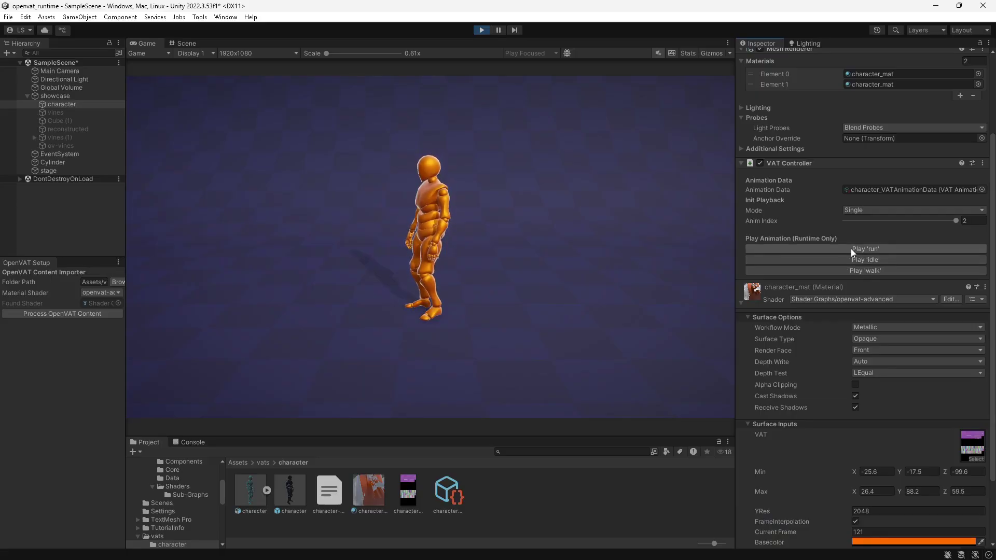
left_click(851, 249)
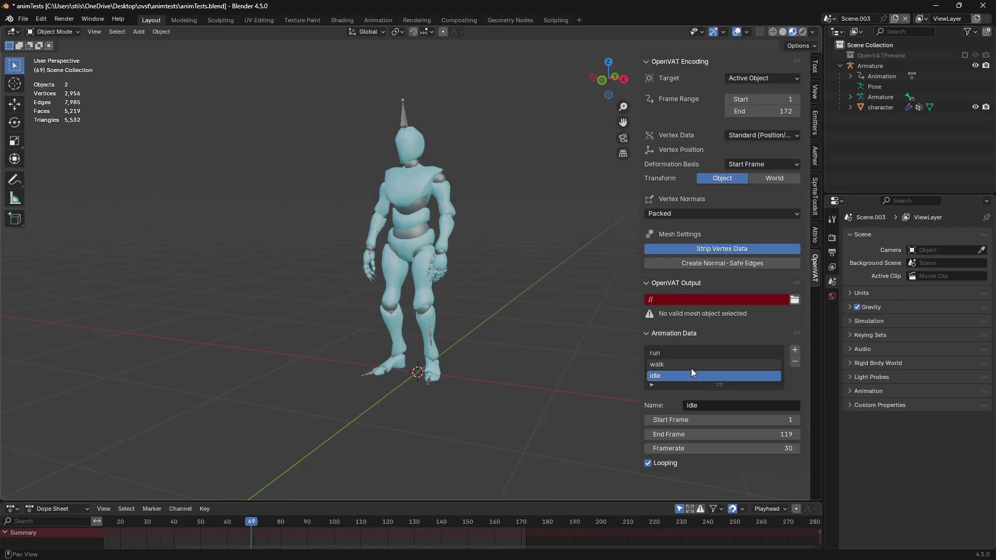
- Compare the walk, run and idle clips' Start/End frames in the Animation Data list
left_click(693, 365)
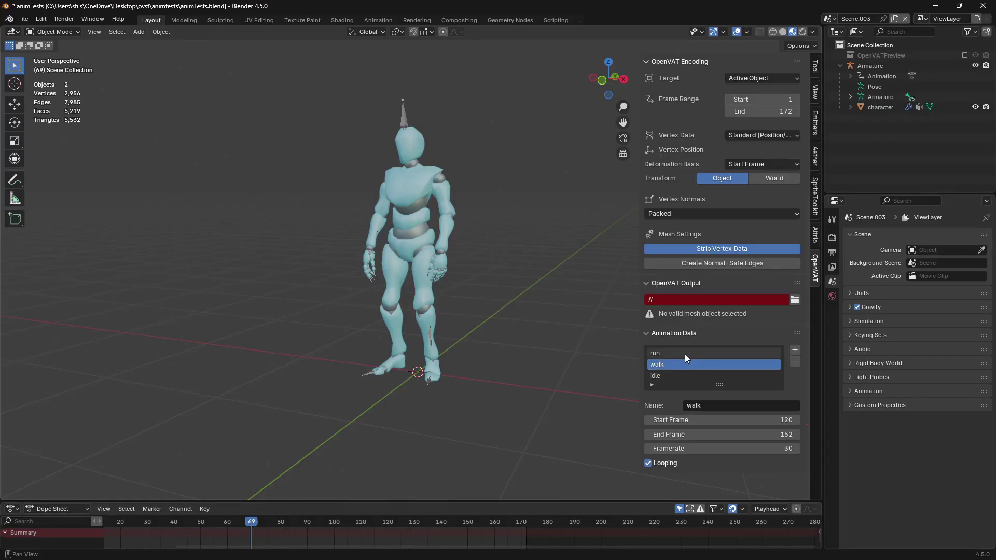
left_click(686, 353)
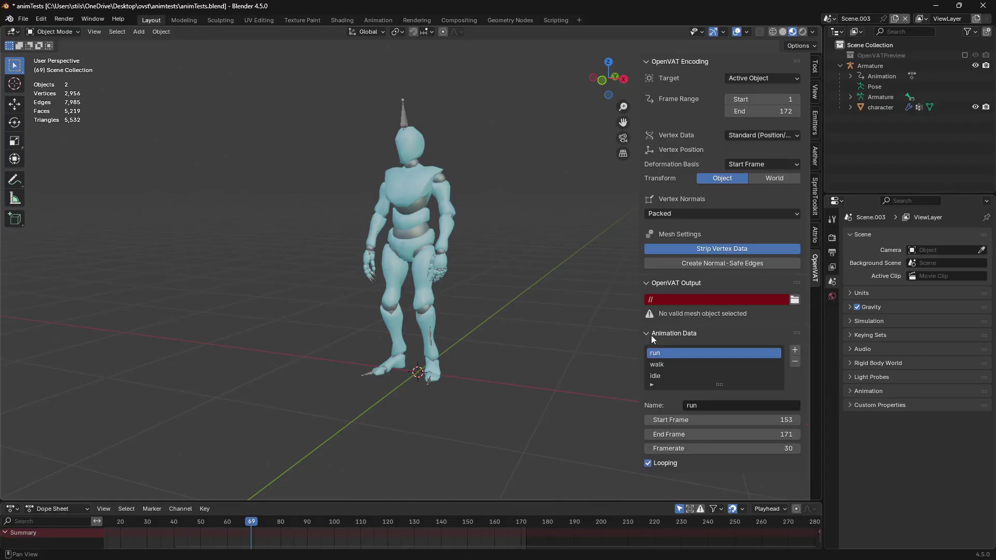
left_click(682, 363)
left_click(675, 373)
left_click(677, 362)
left_click(679, 354)
- Minimize Blender, view character_VATAnimationData, and widen the Hierarchy and OpenVAT panels
left_click(935, 5)
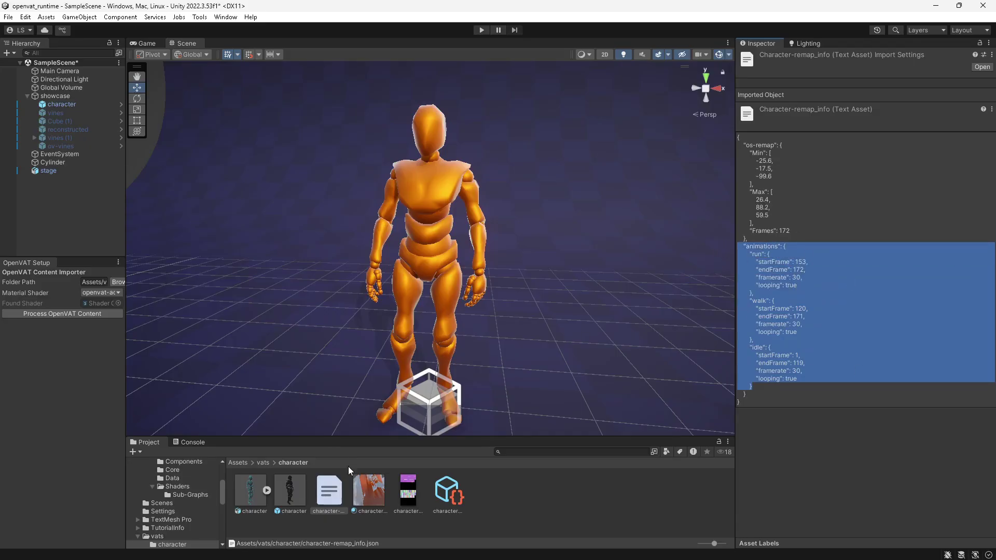
left_click(459, 497)
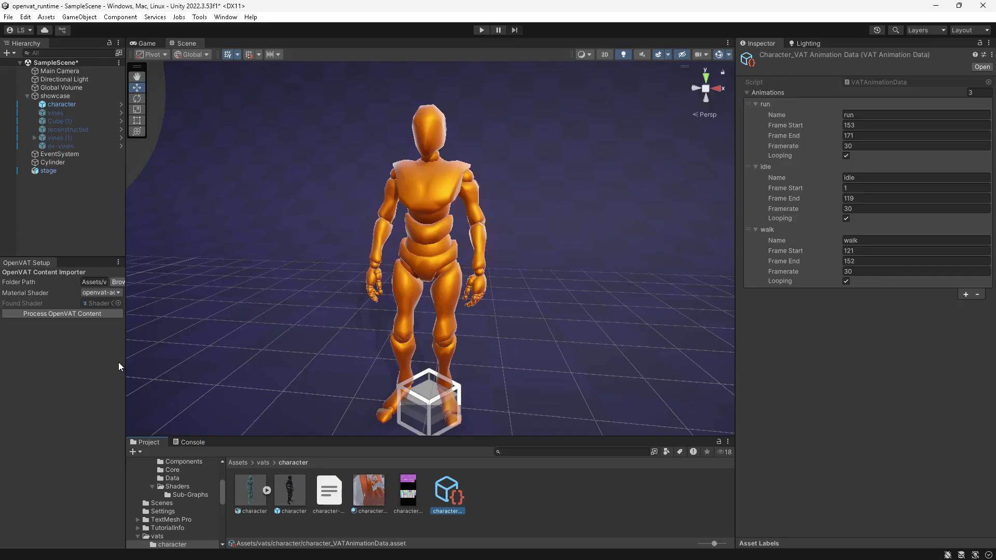
left_click_drag(125, 357, 230, 352)
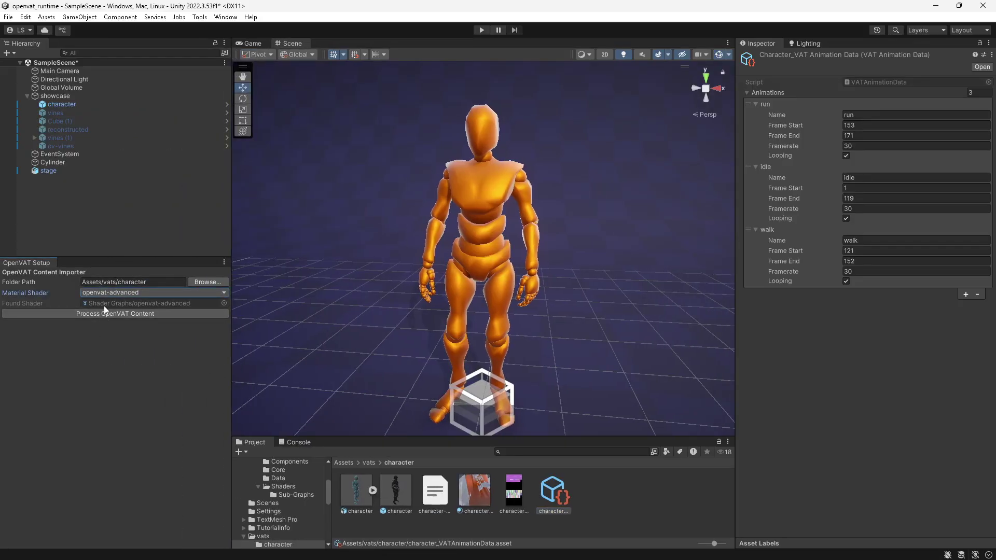
left_click(633, 518)
left_click(552, 495)
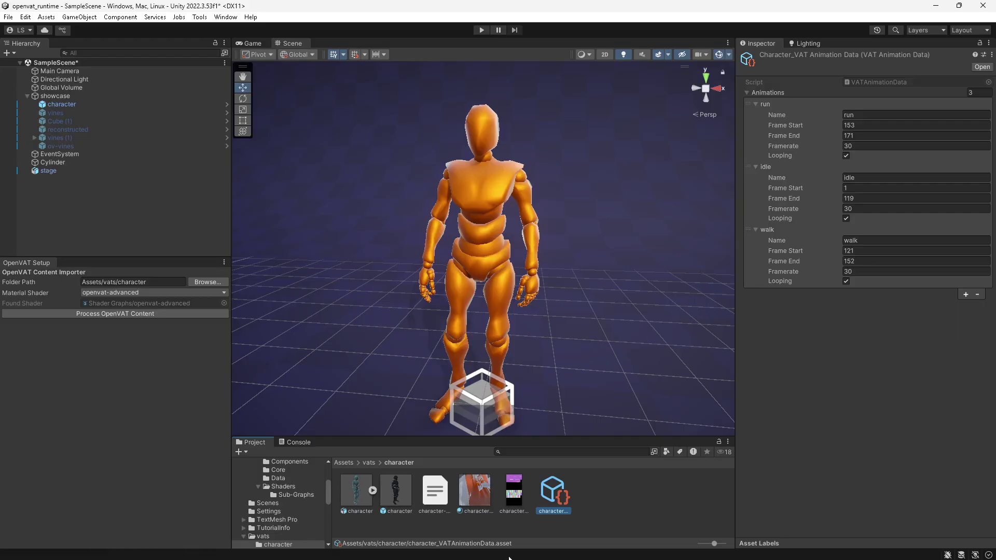
- Briefly revisit Blender, then enter Play Mode in Unity with Ctrl+P
left_click(465, 549)
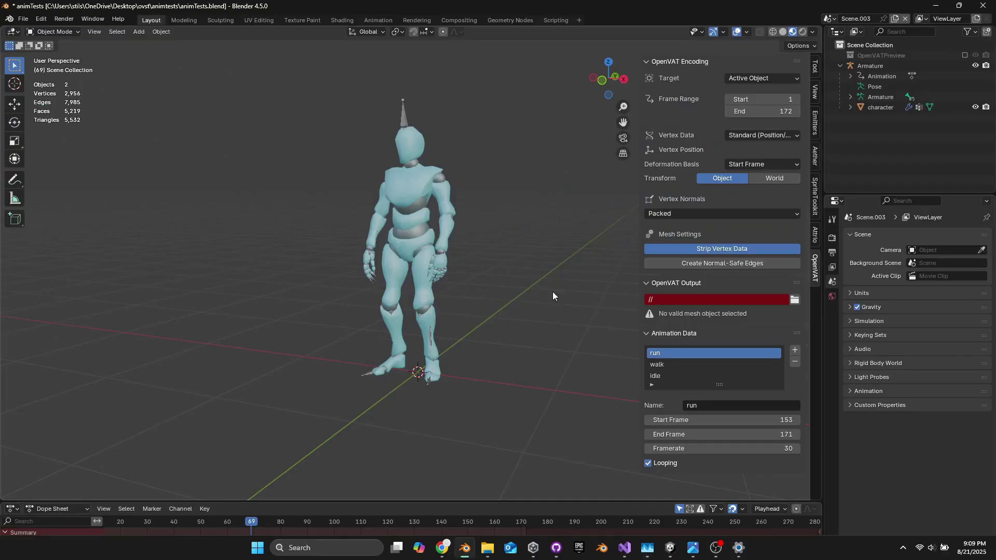
left_click(935, 5)
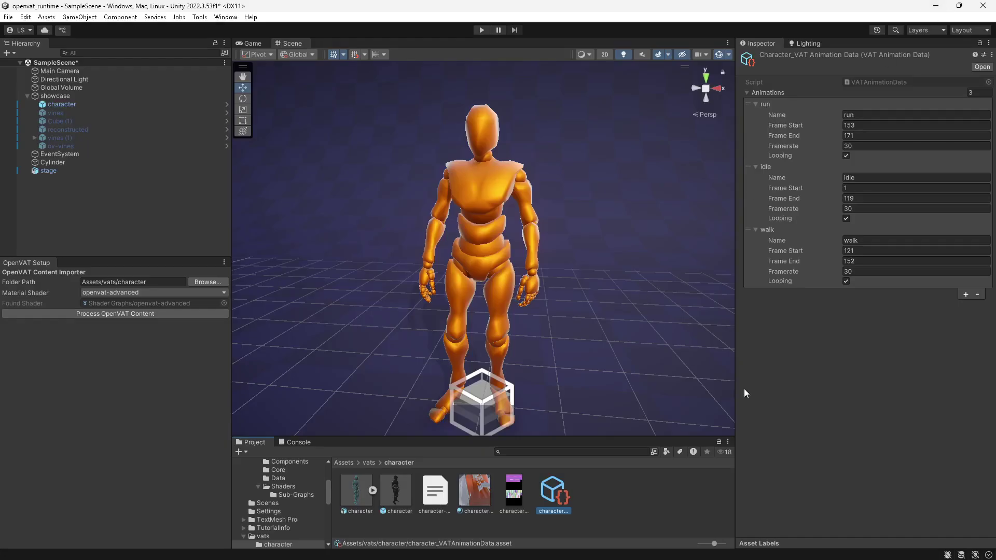
key("ctrl+p")
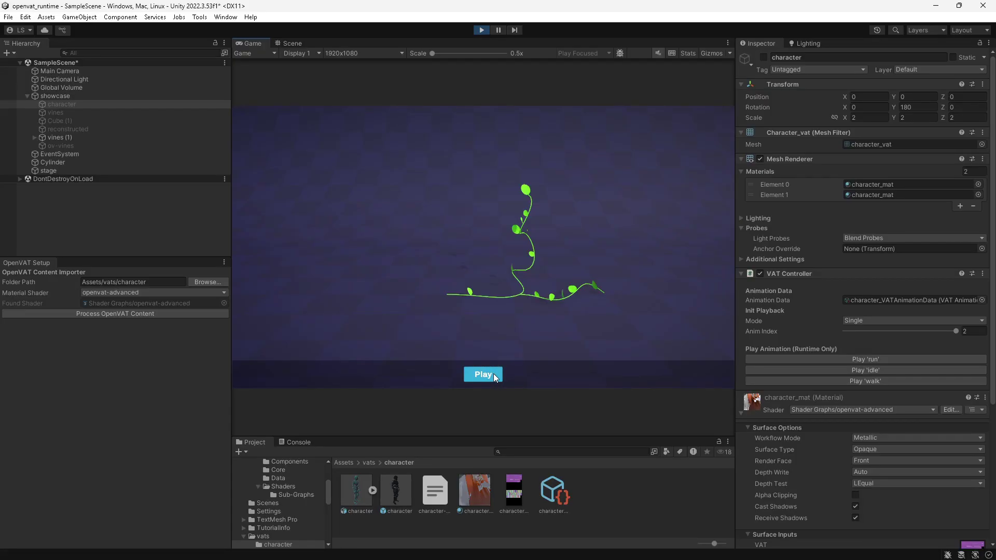
- Replay the growing vine animation with the in-game Play button
left_click(491, 374)
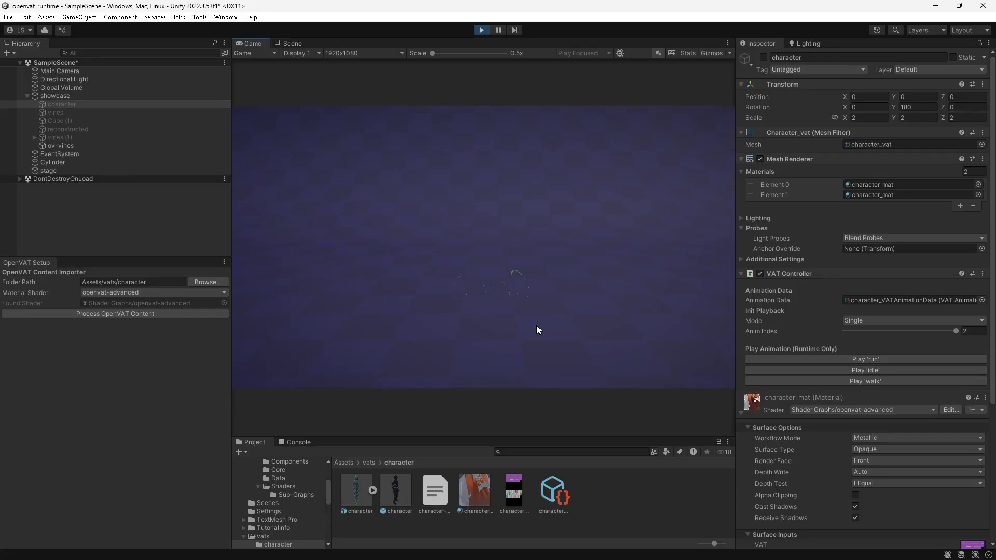
scroll(817, 305, "down", 5)
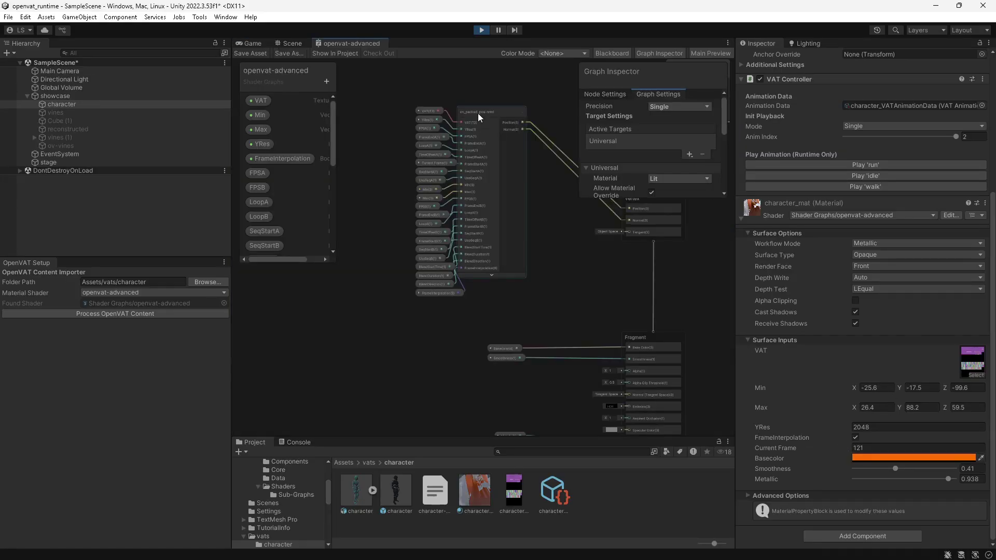
- Open the ov_packed_pos-nrml node as a sub-graph in its own tab
left_click(477, 114)
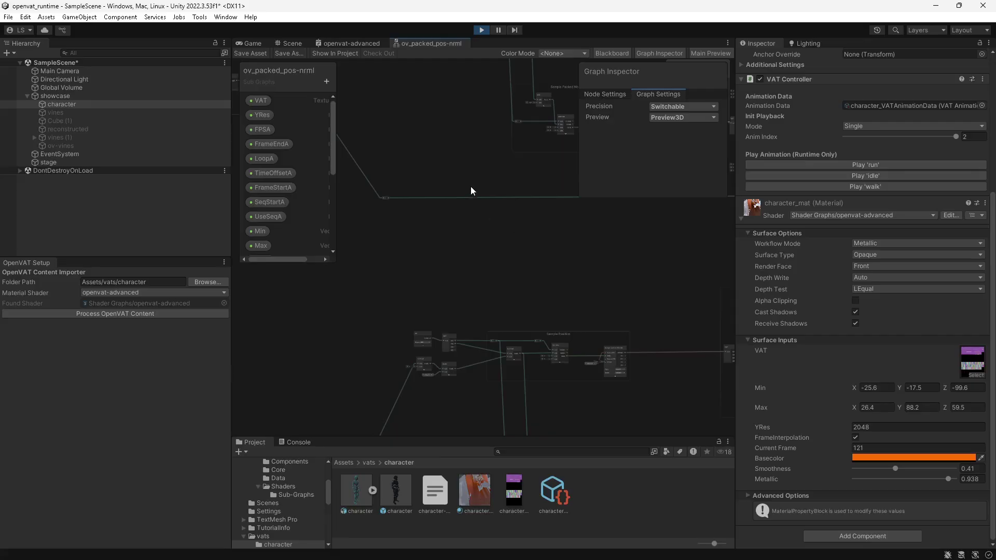
double_click(469, 185)
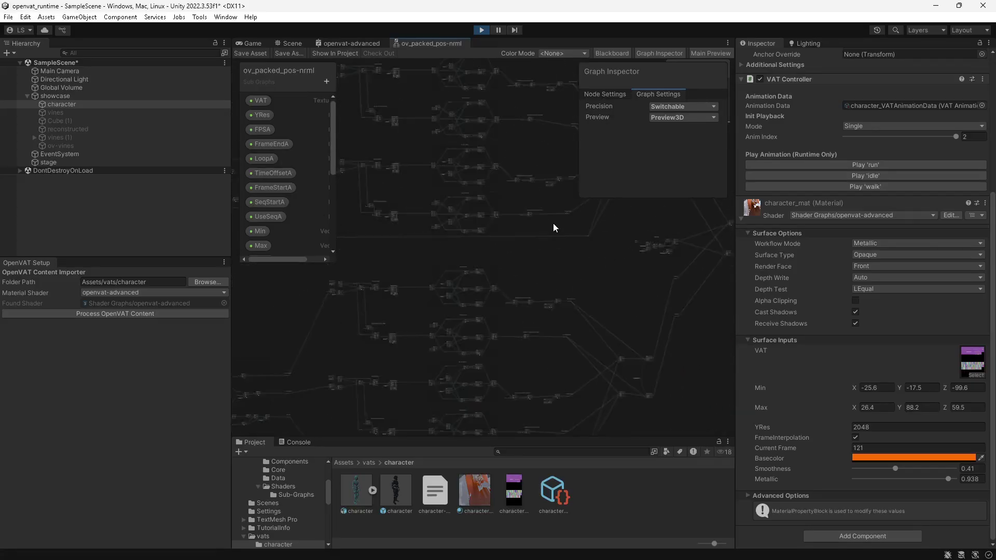